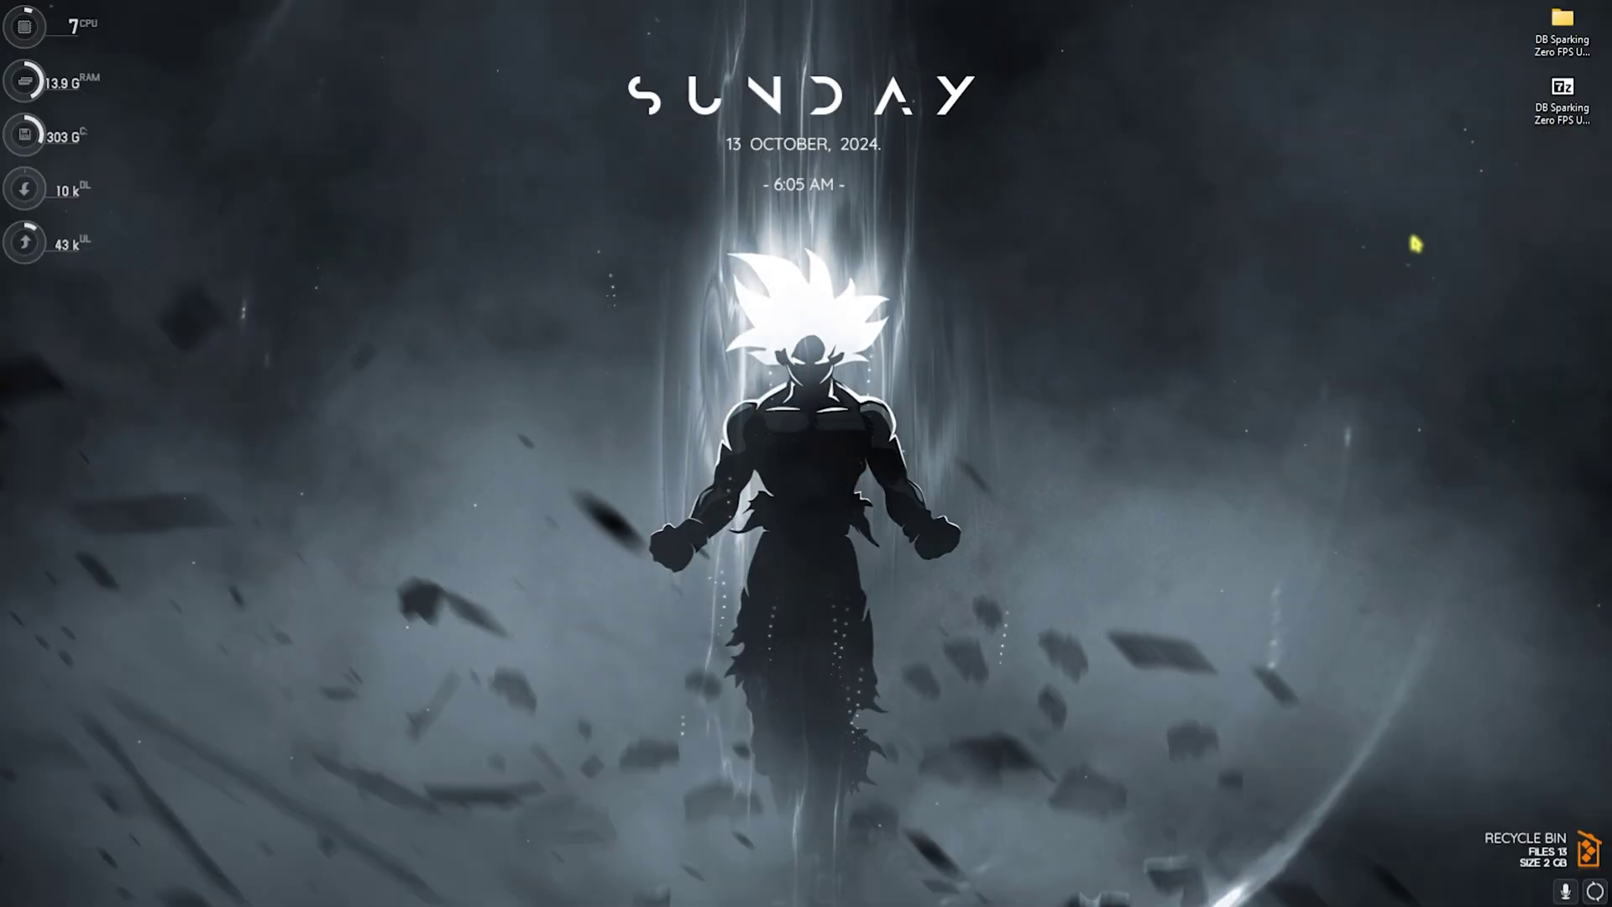
Open the '1- Plugin Loader' folder and, in another window, SparkingZERO\Binaries\Win64.
left_click_drag(1331, 134, 1600, 7)
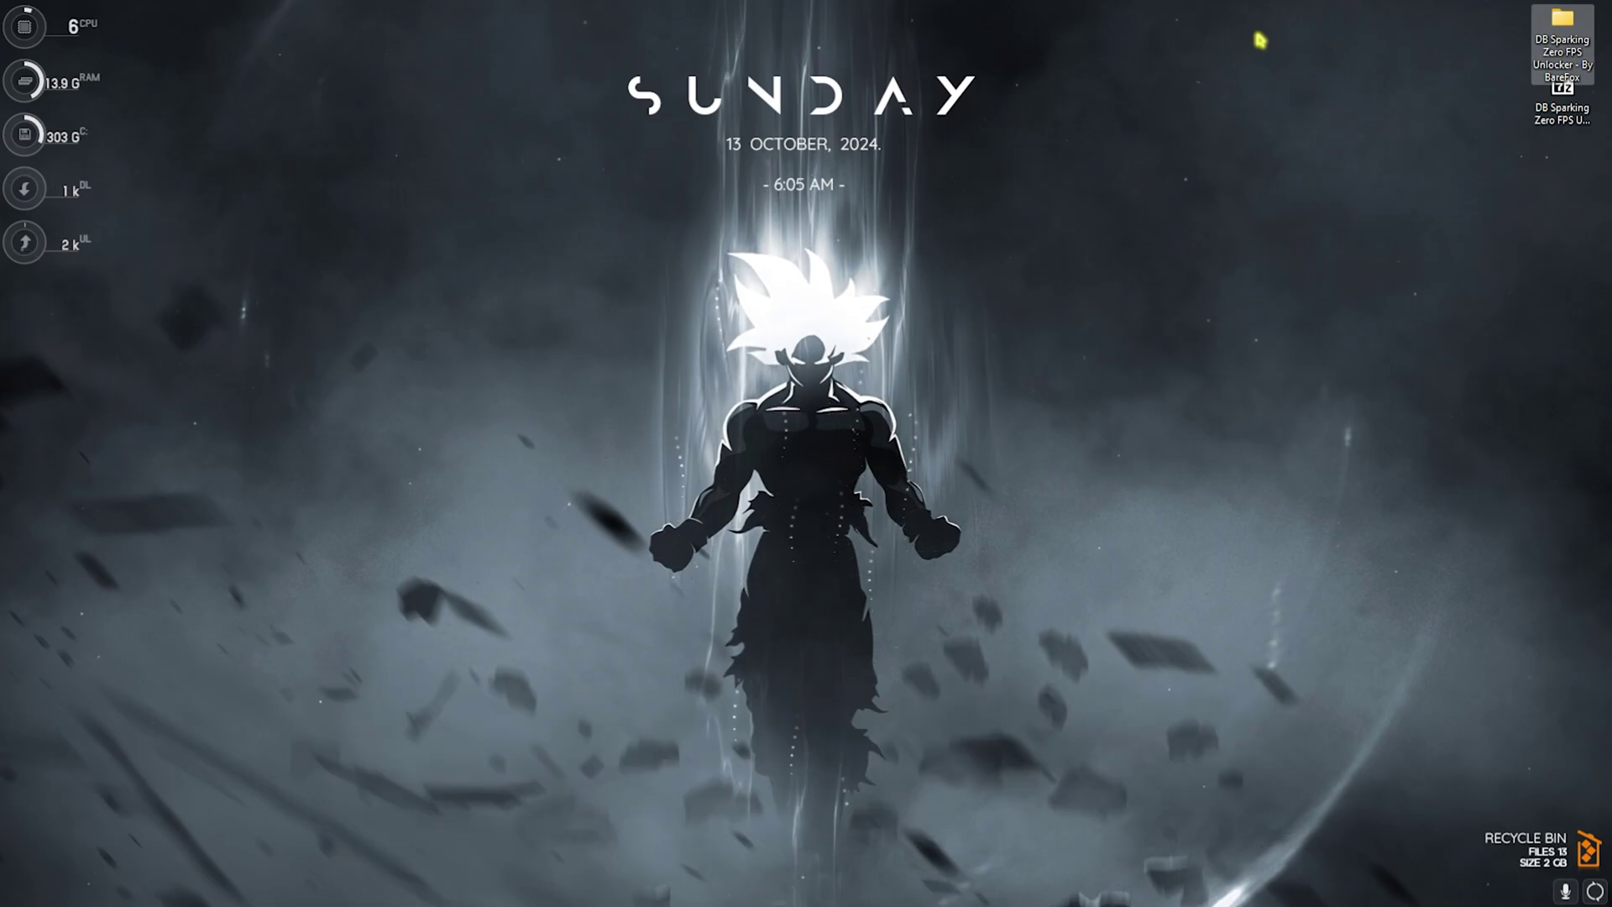
double_click(1562, 42)
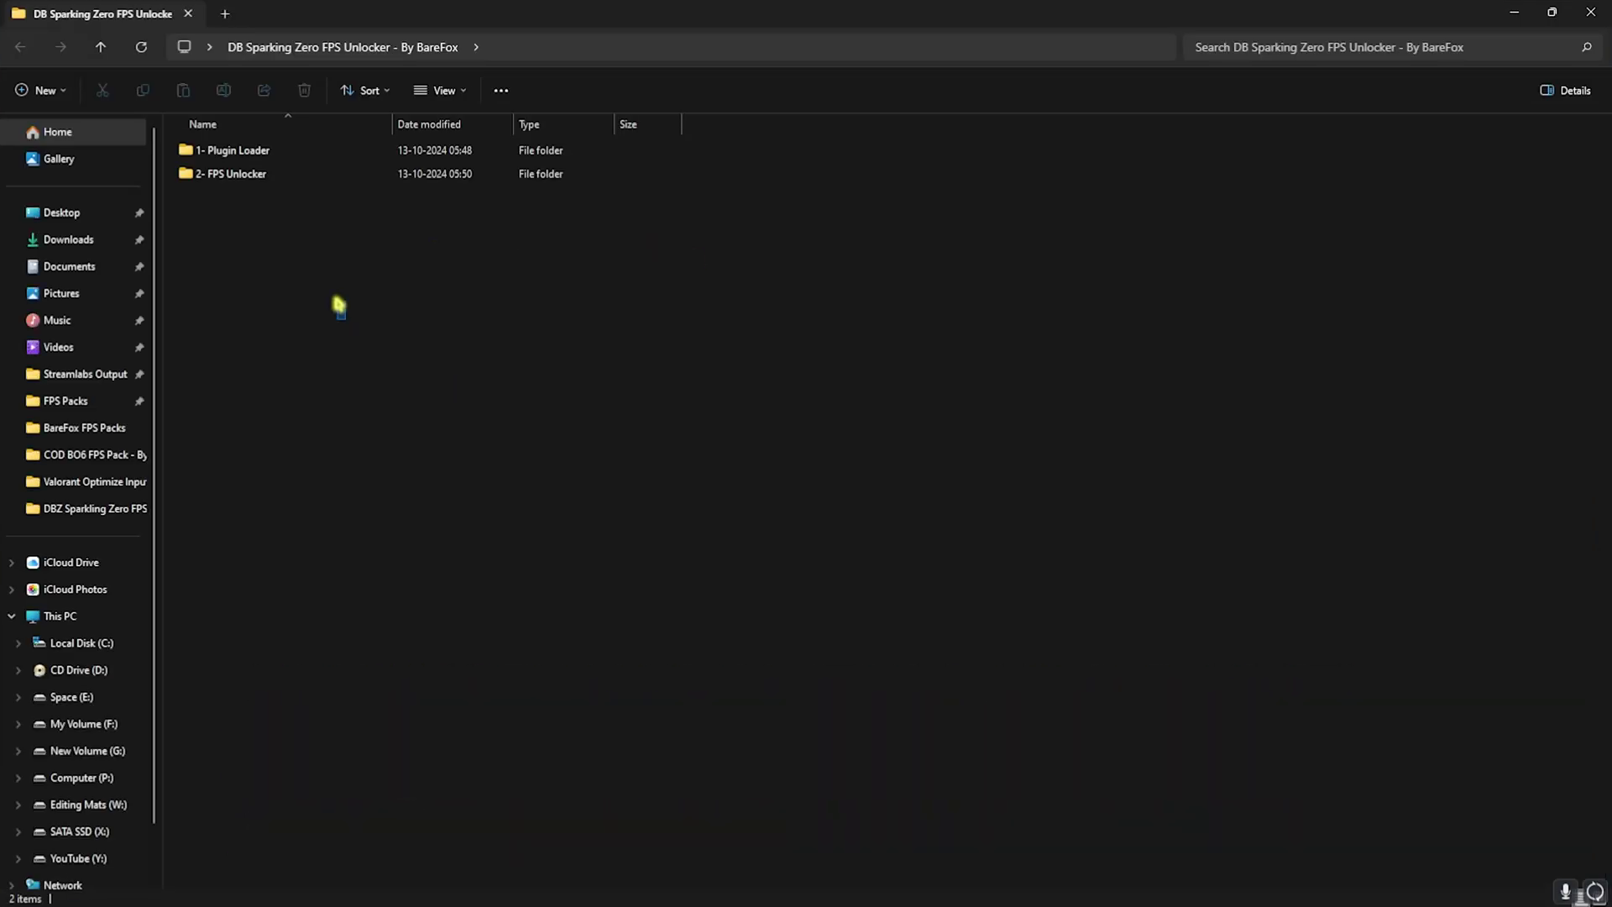
left_click_drag(339, 307, 250, 157)
left_click(258, 252)
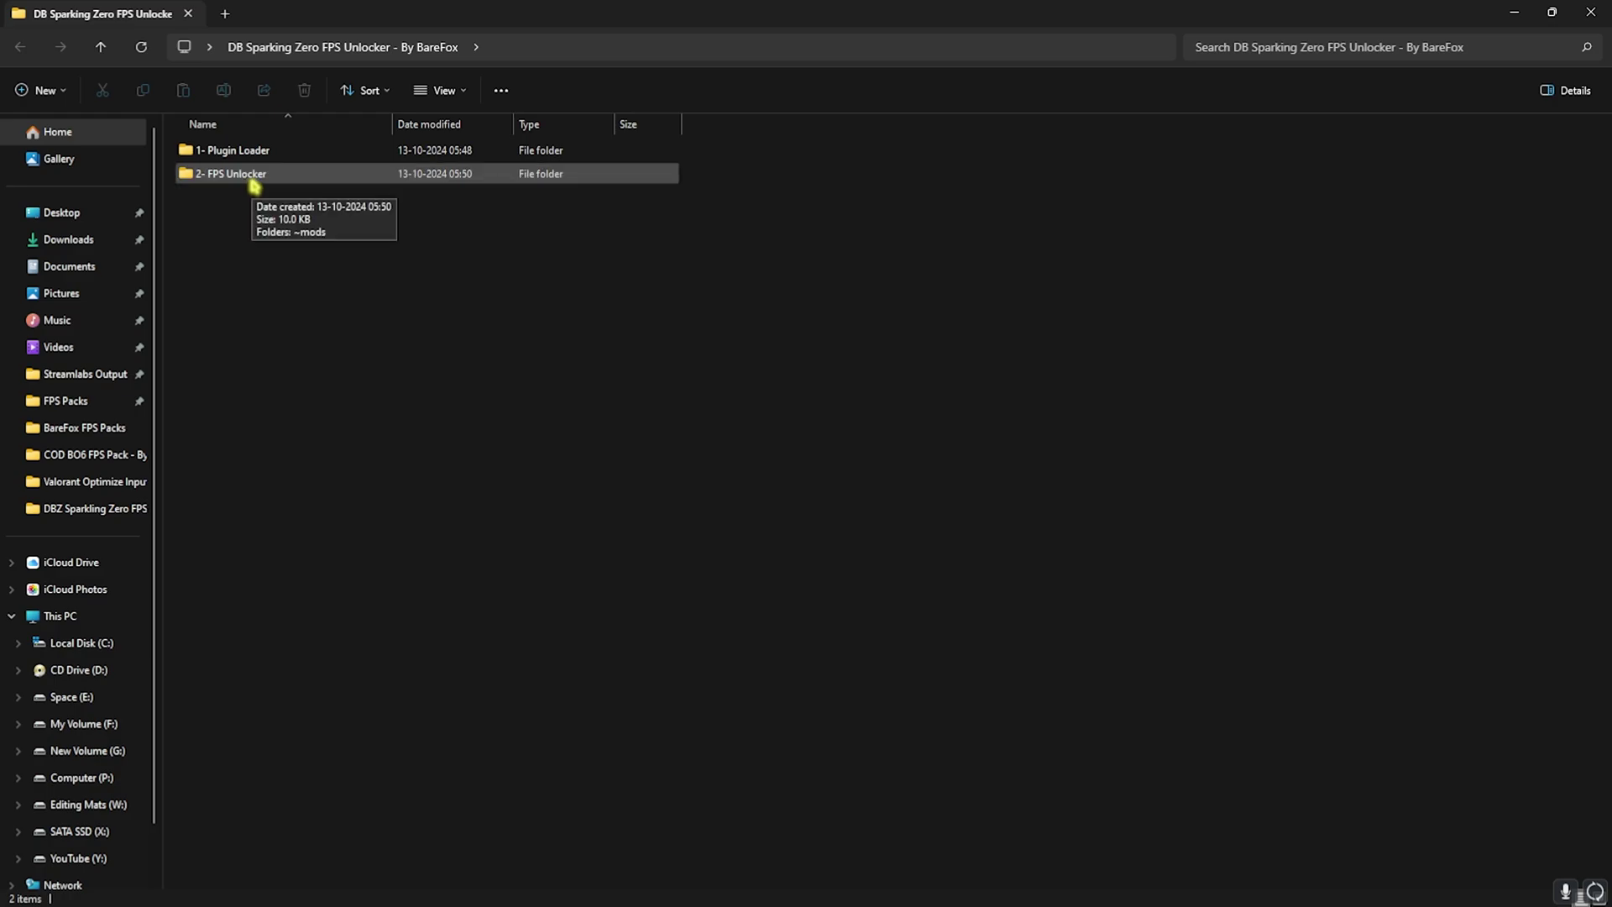
double_click(252, 153)
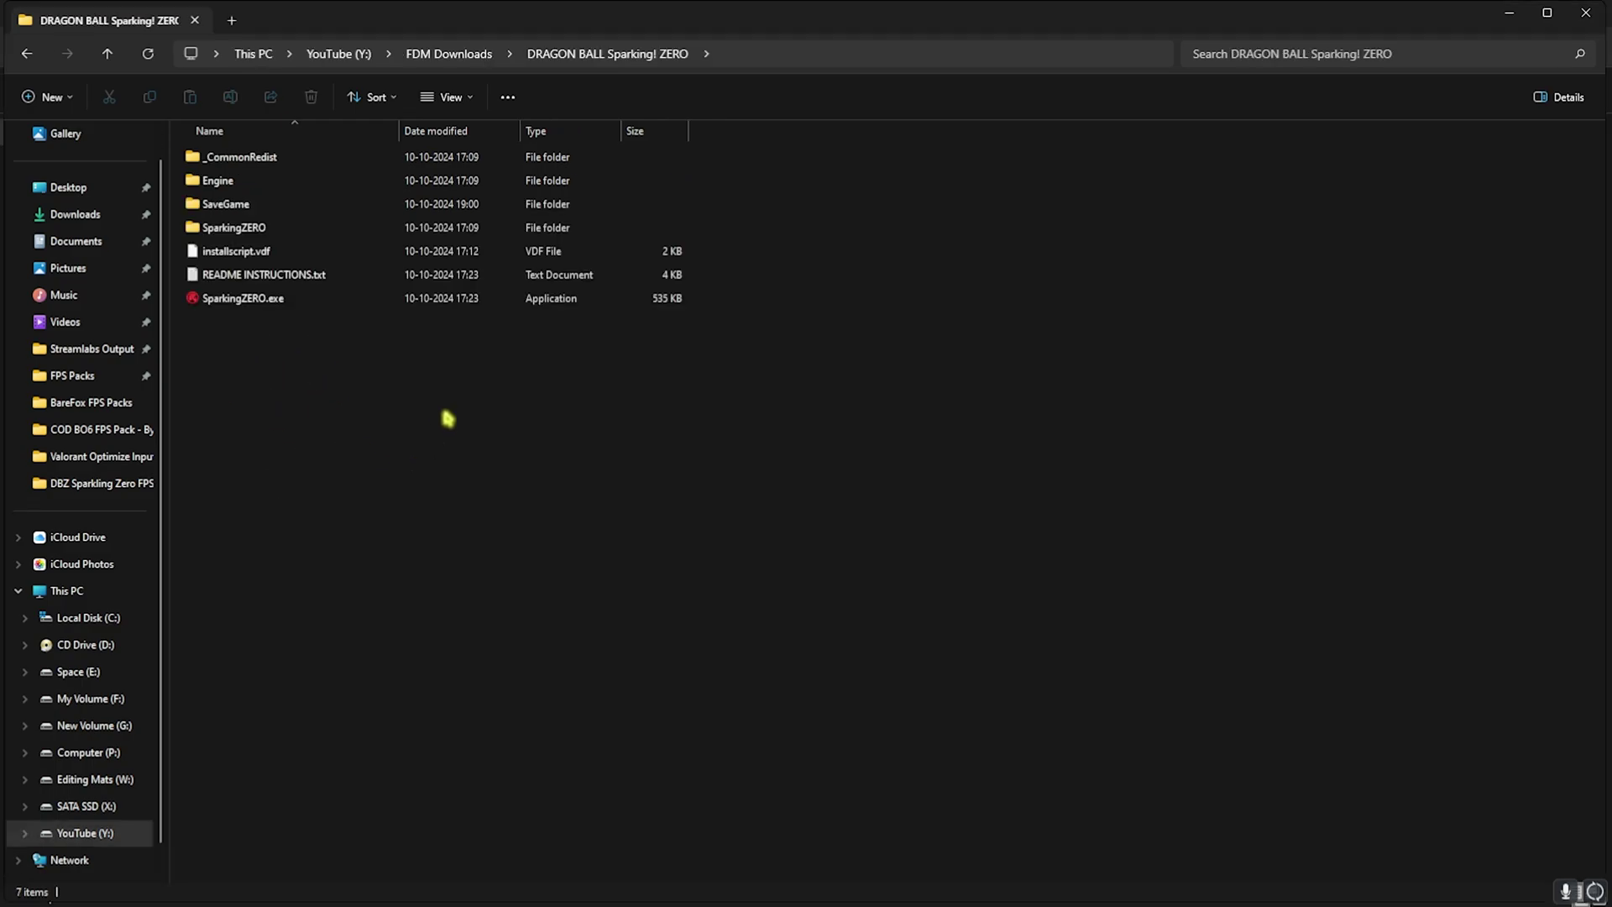
double_click(223, 229)
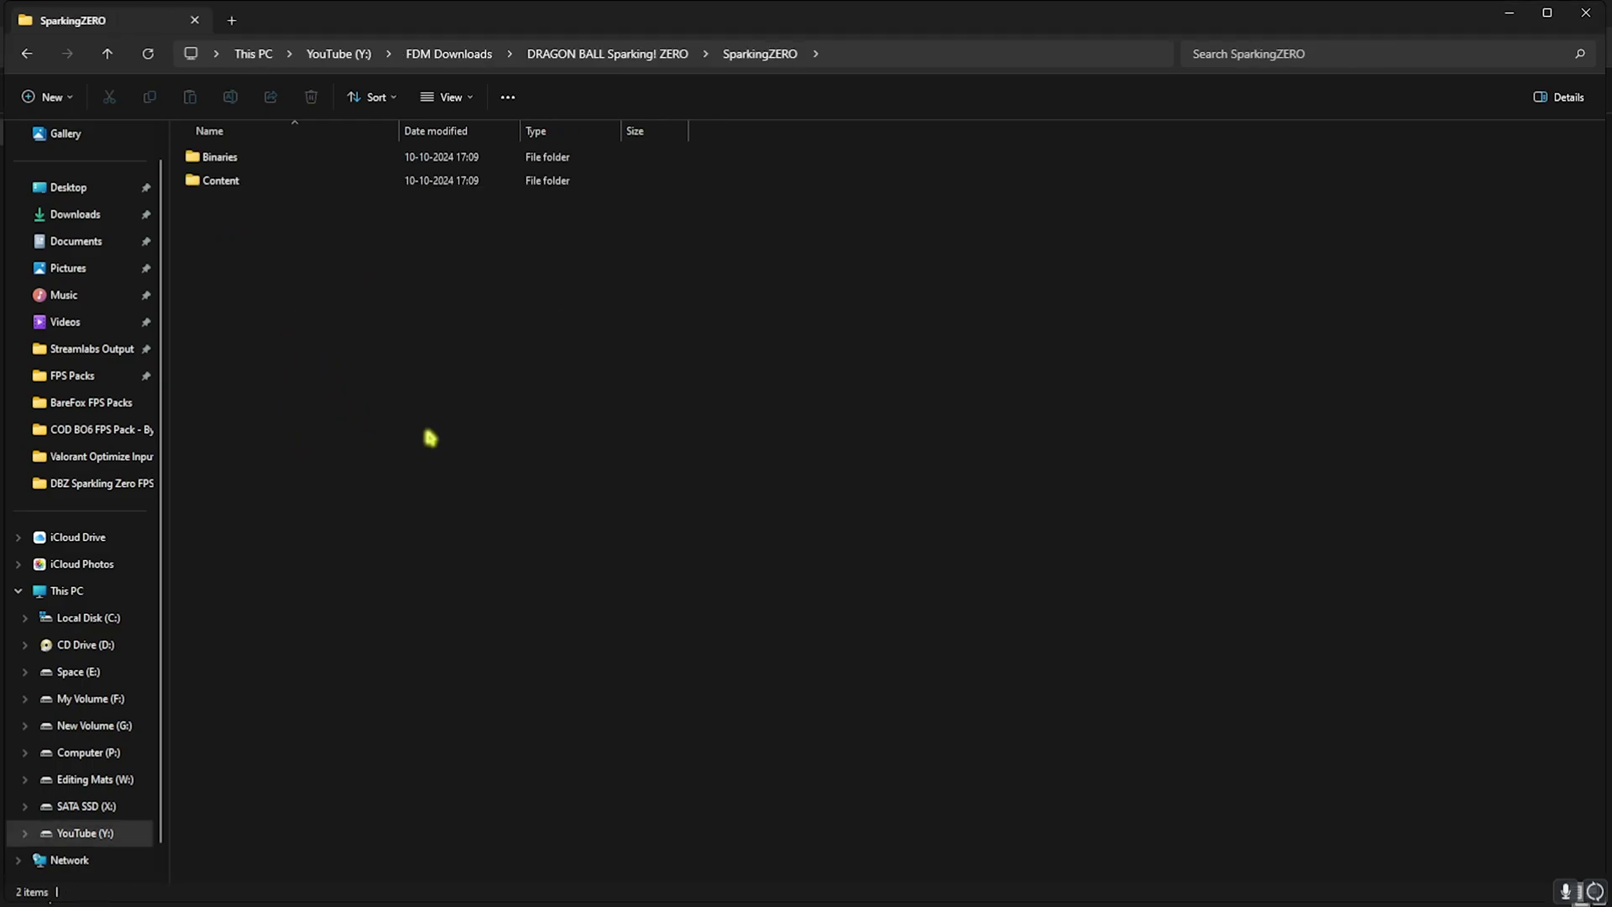
double_click(239, 160)
left_click(275, 162)
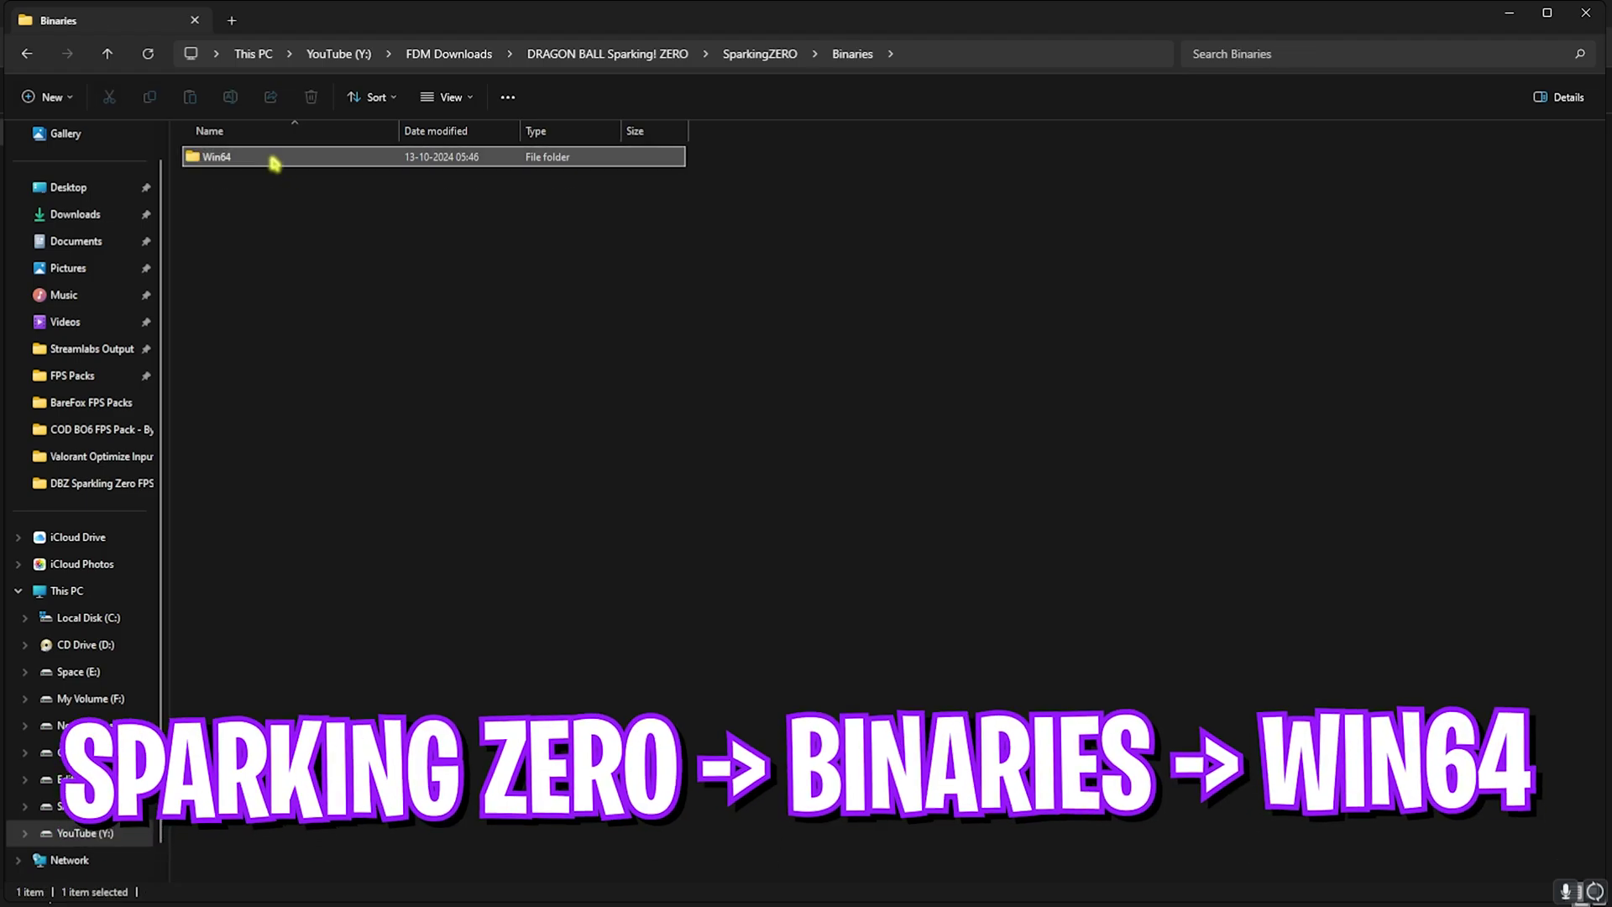
double_click(275, 162)
Copy plugins and dsound.dll into Win64, replacing the existing files.
key("alt+Tab")
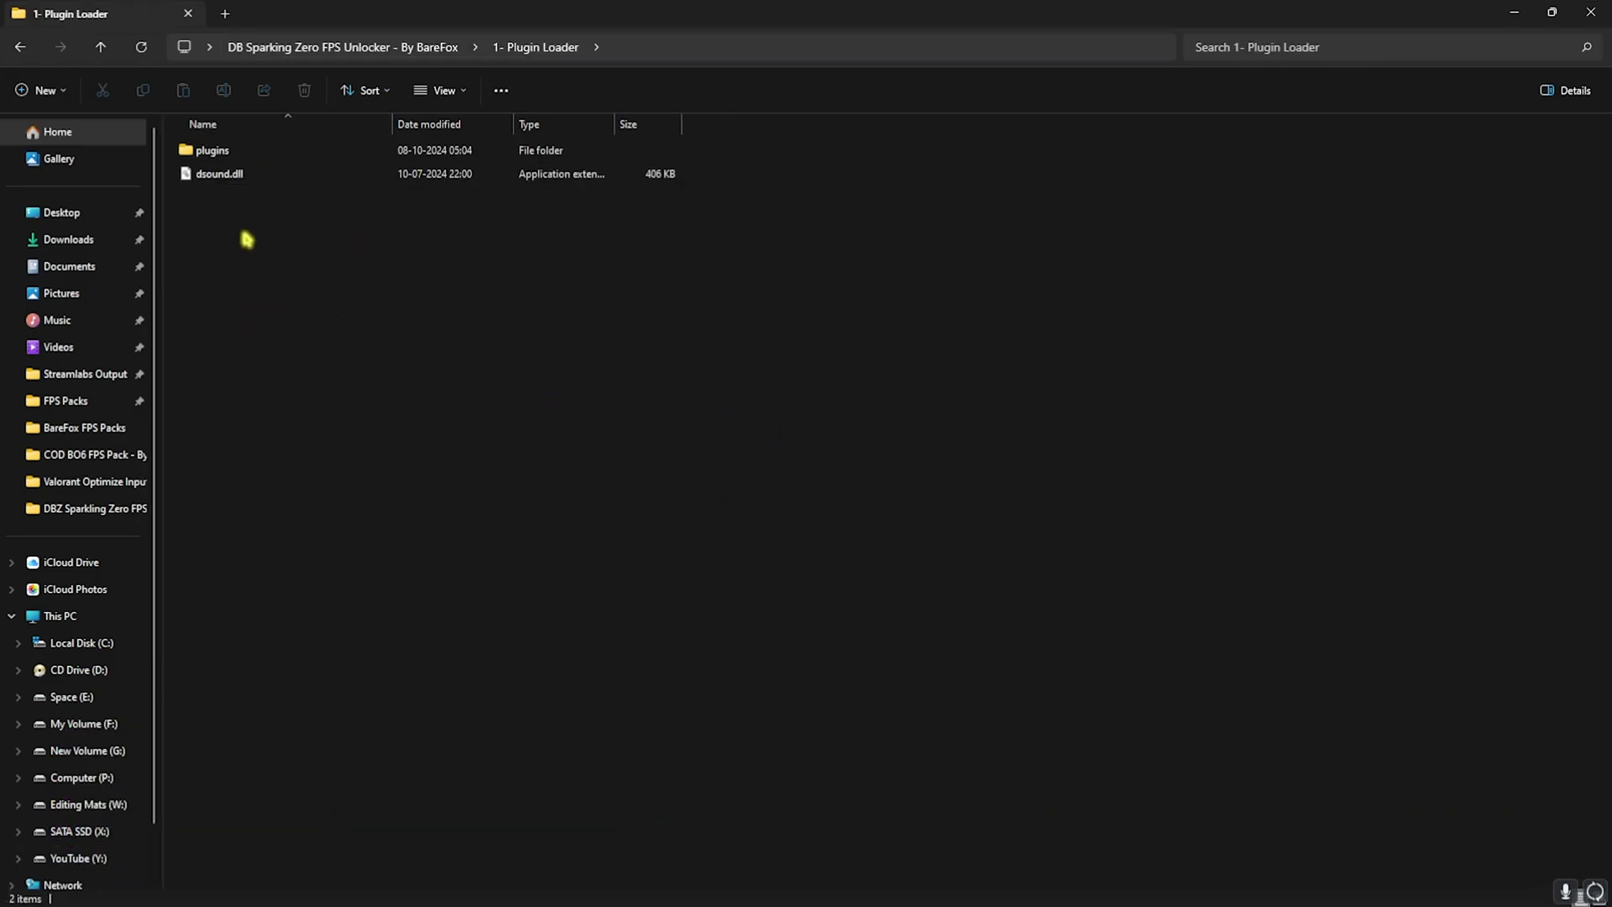
left_click_drag(256, 258, 873, 350)
key("alt+Tab")
left_click(378, 321)
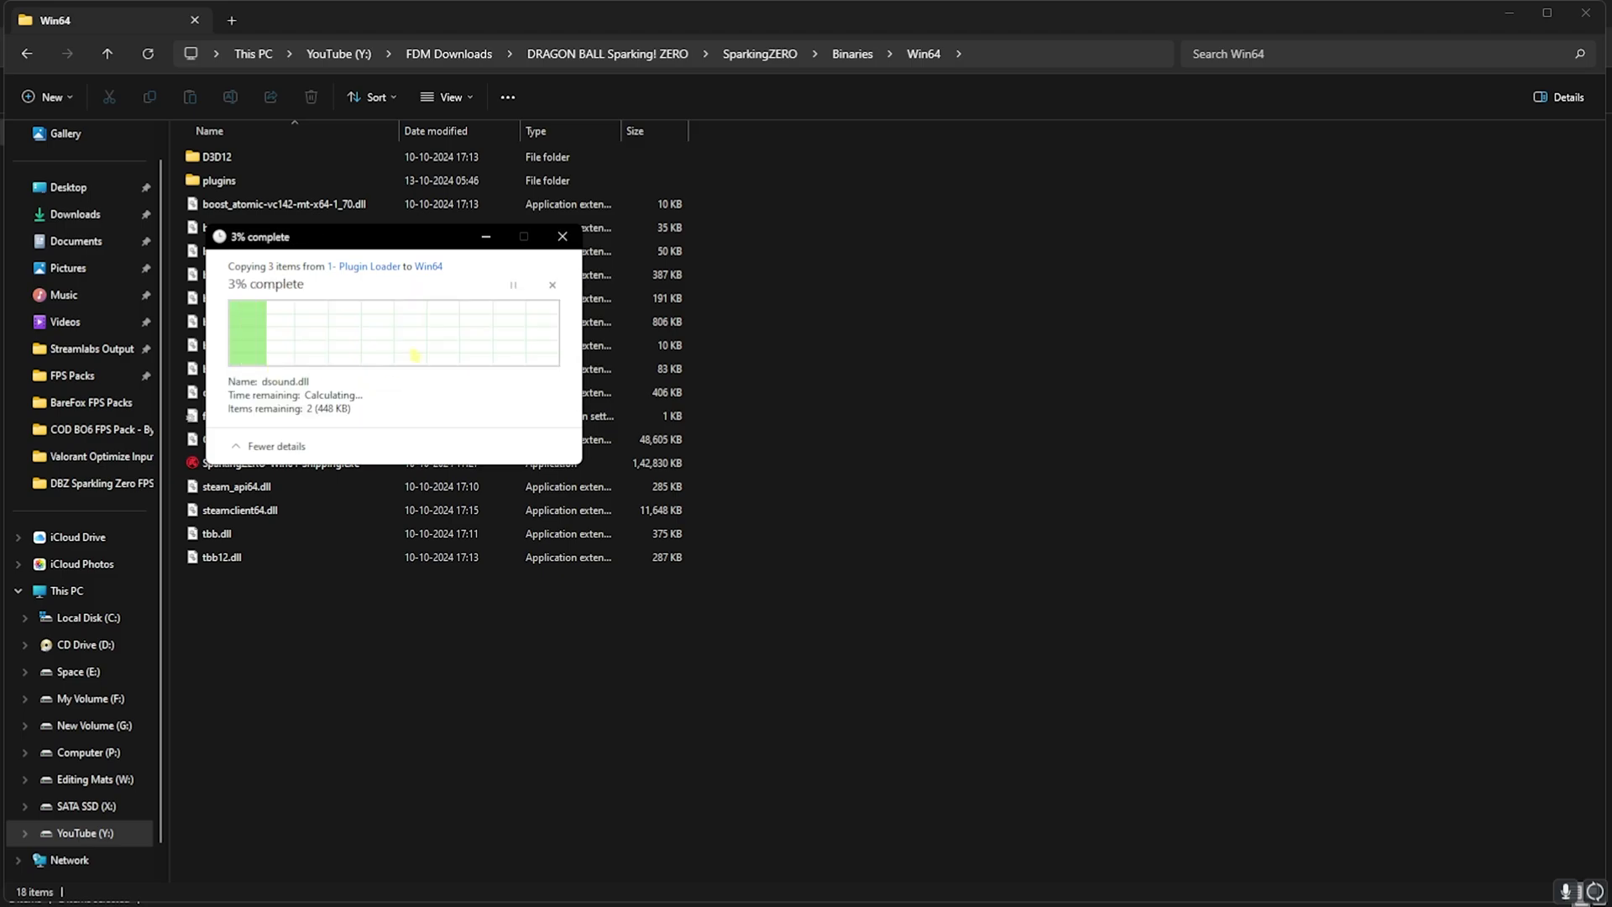
left_click(324, 683)
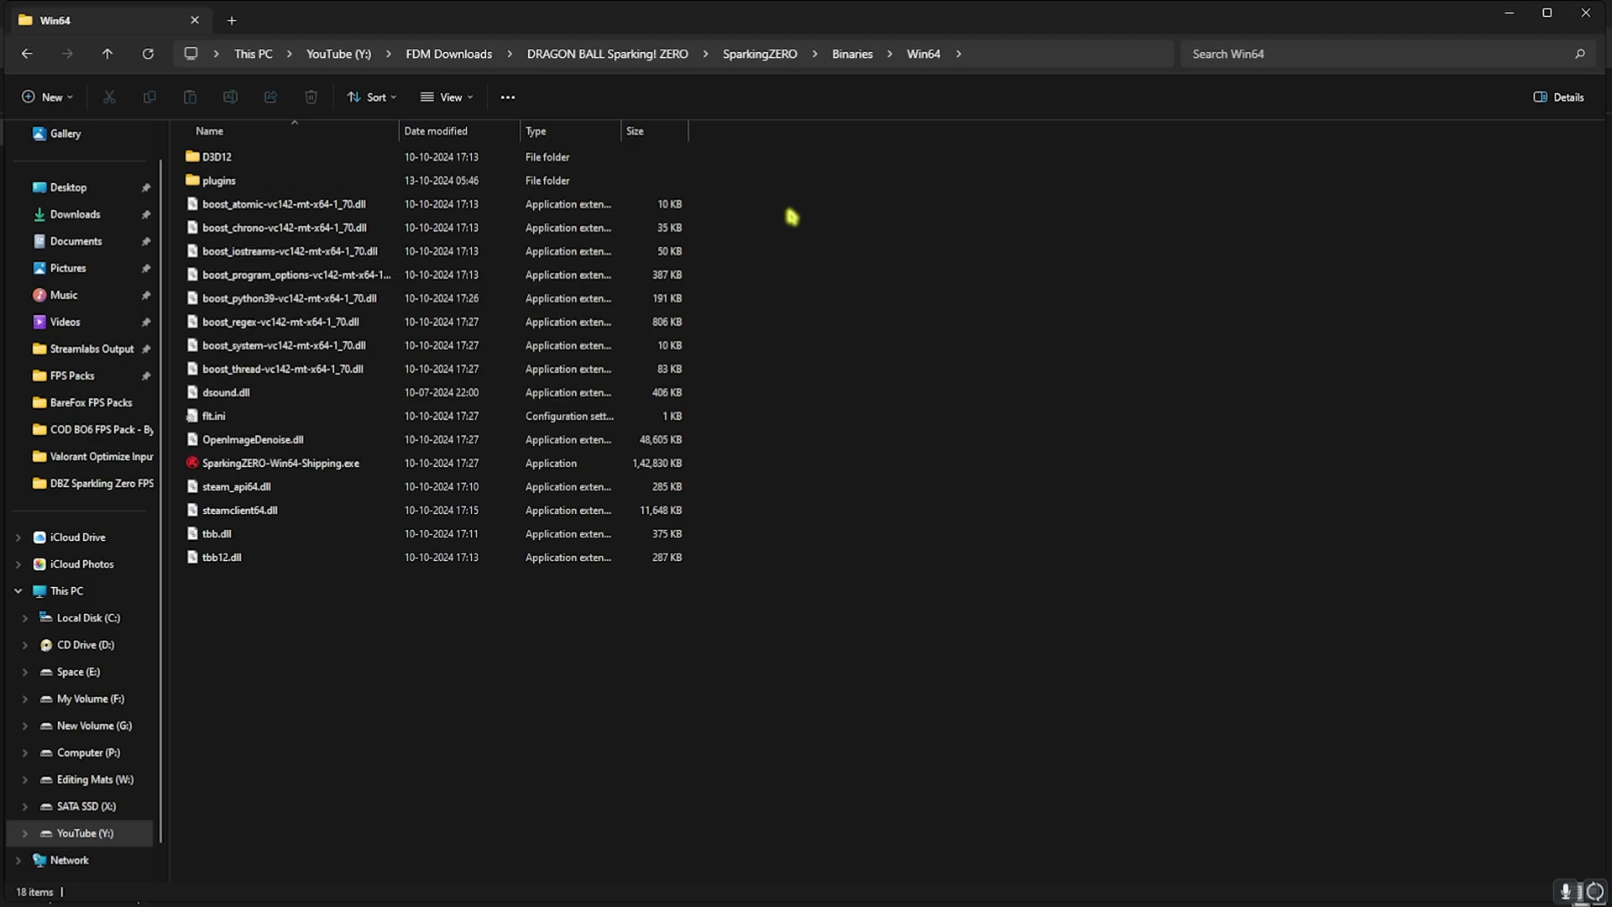
left_click(769, 62)
Open the game's Content\Paks folder and the '2- FPS Unlocker' folder.
double_click(233, 186)
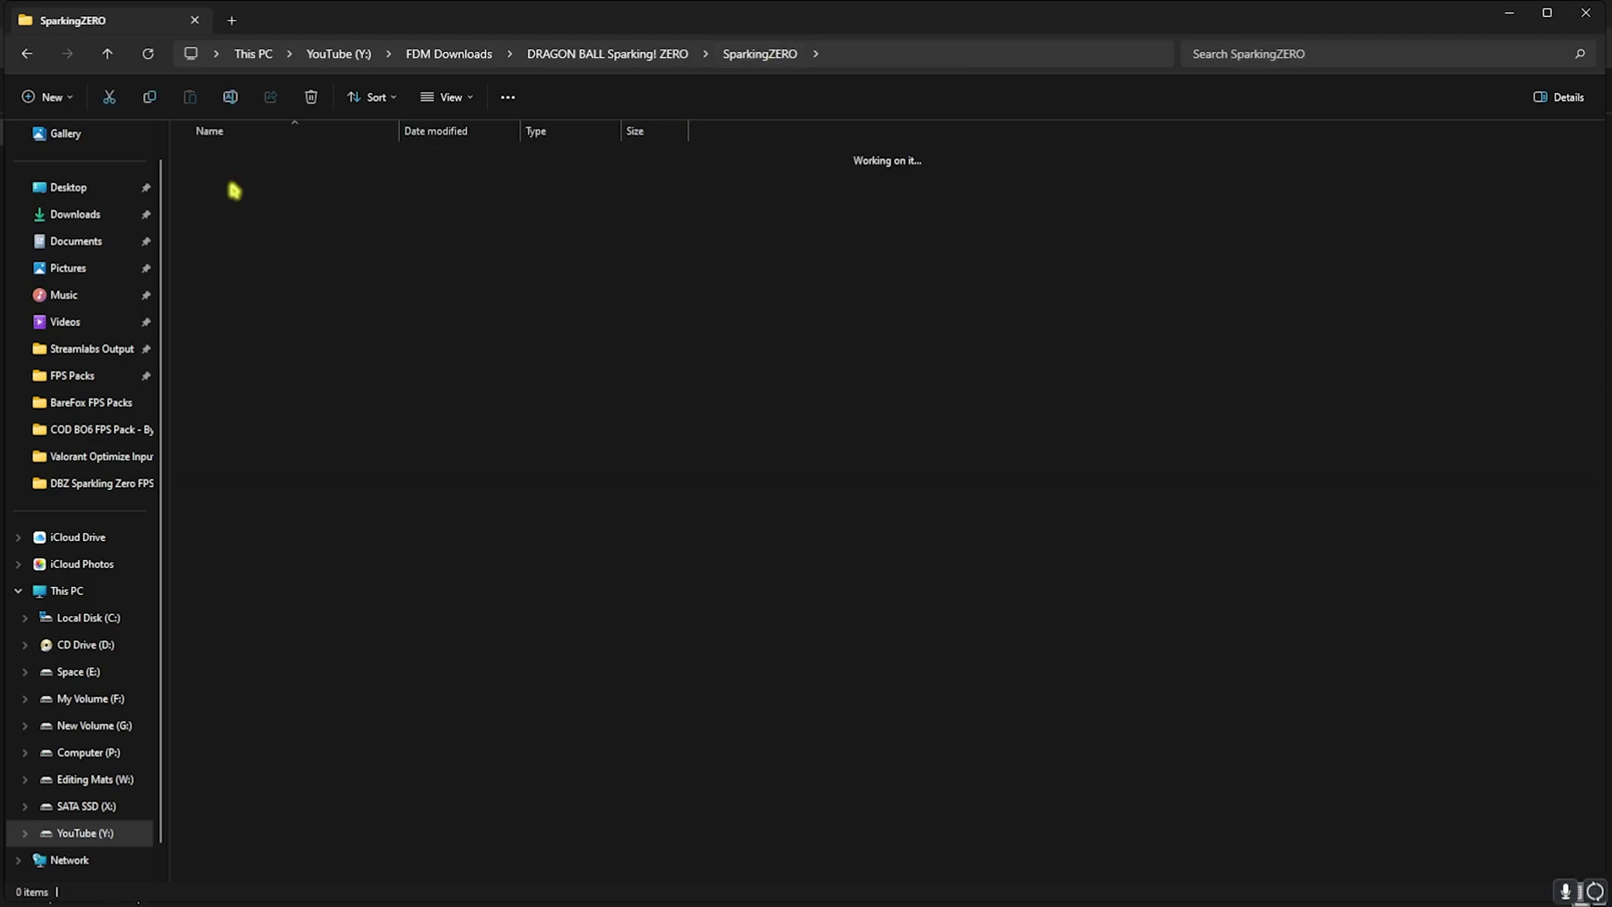
double_click(239, 160)
key("alt+Tab")
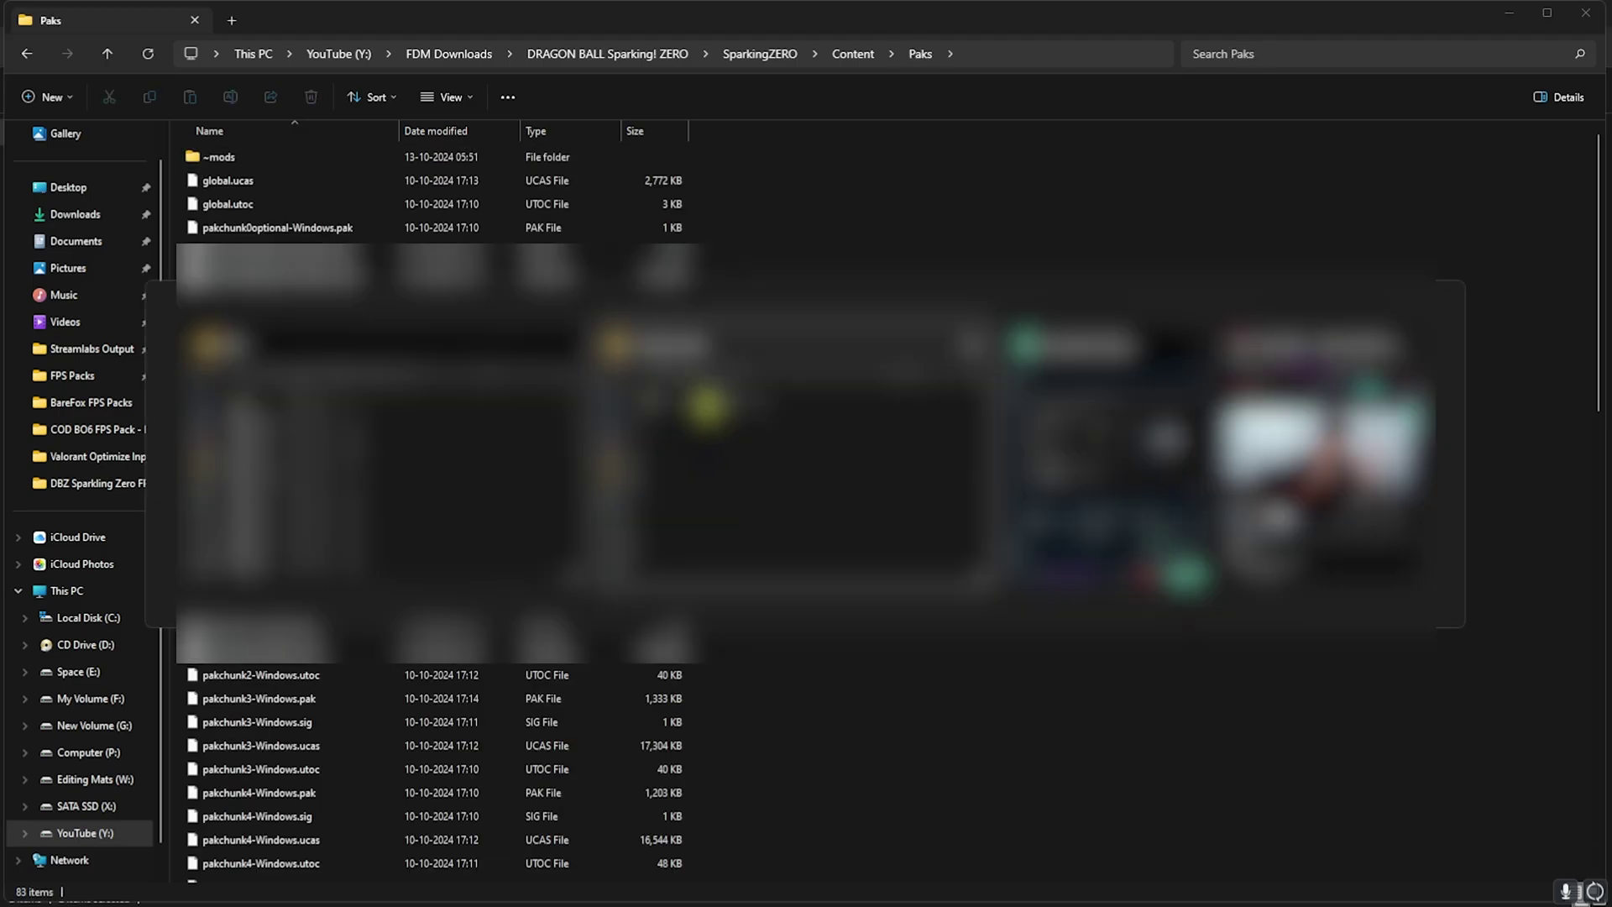
left_click(899, 426)
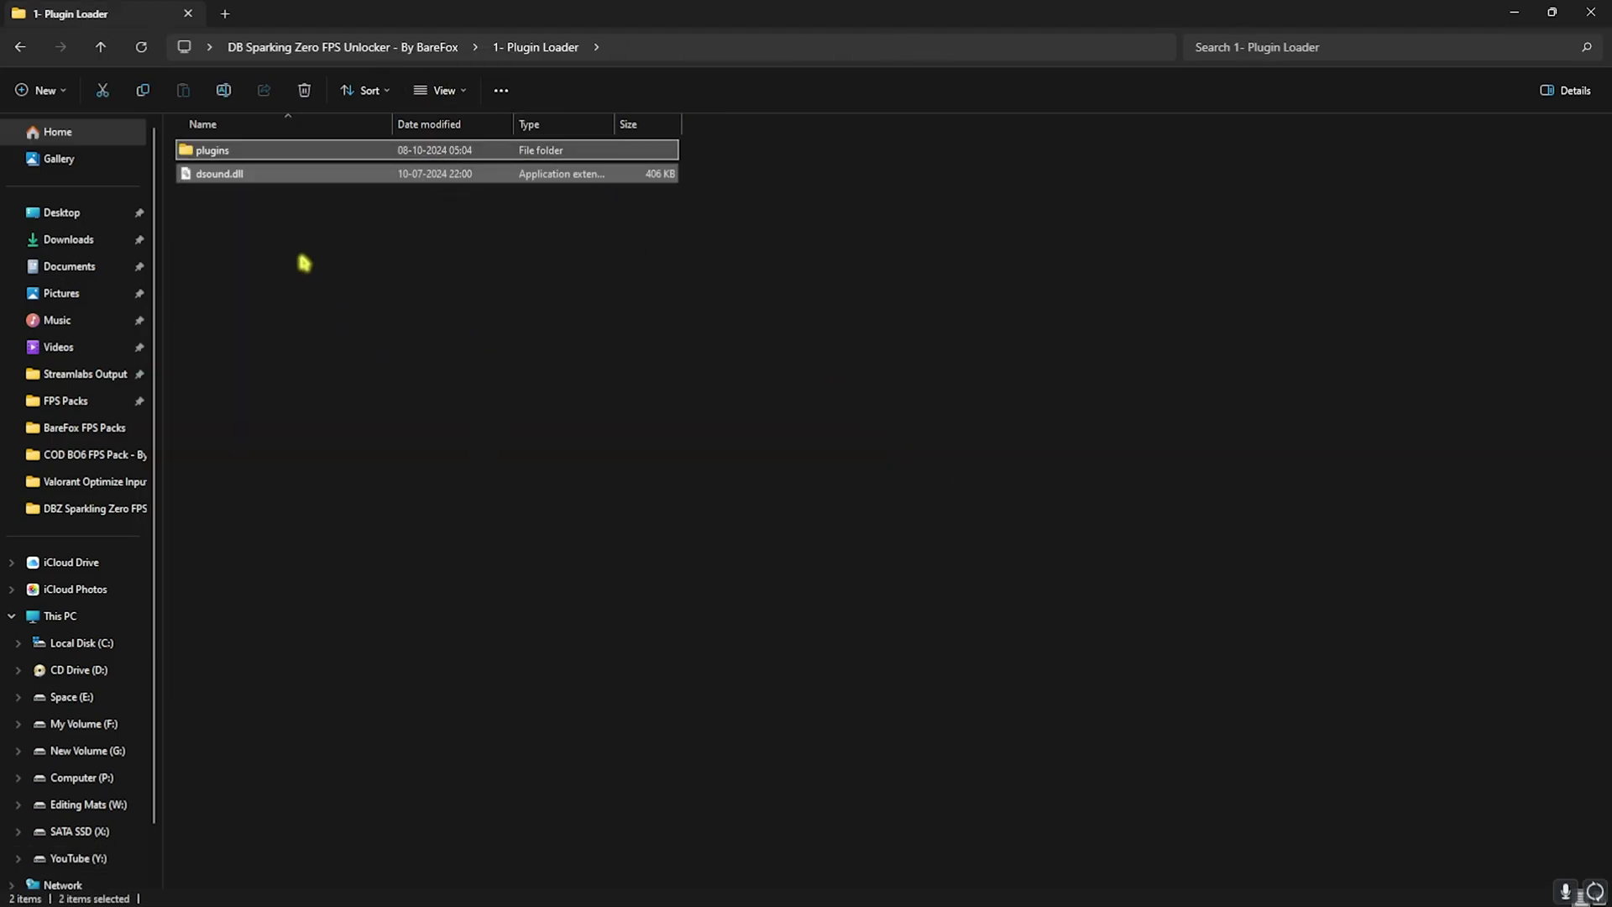
left_click(343, 47)
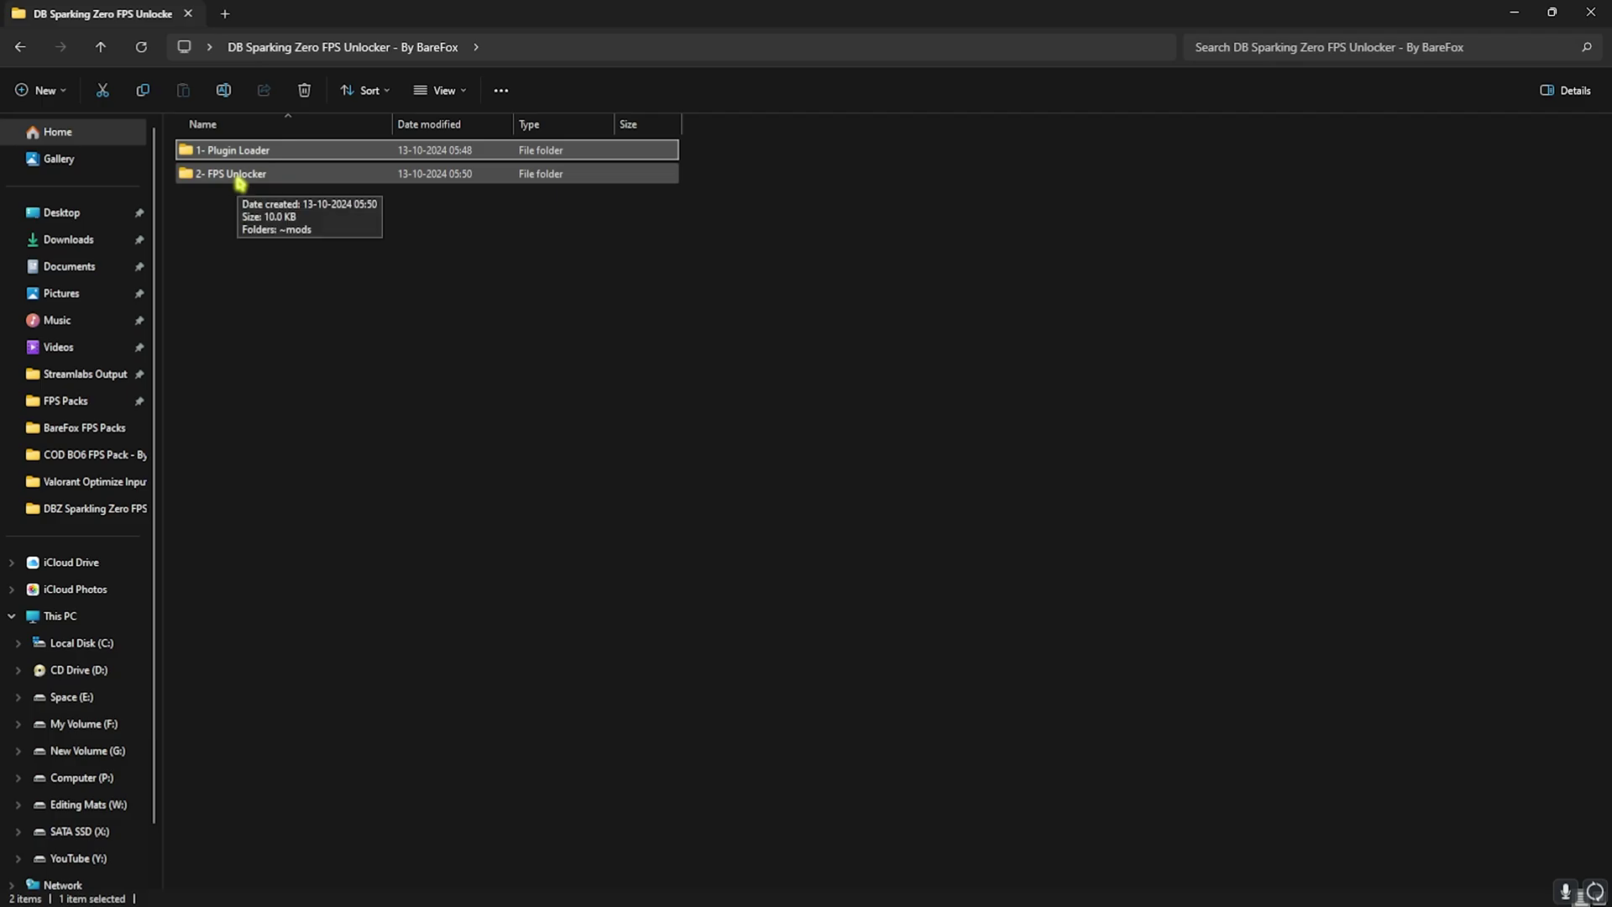
double_click(238, 178)
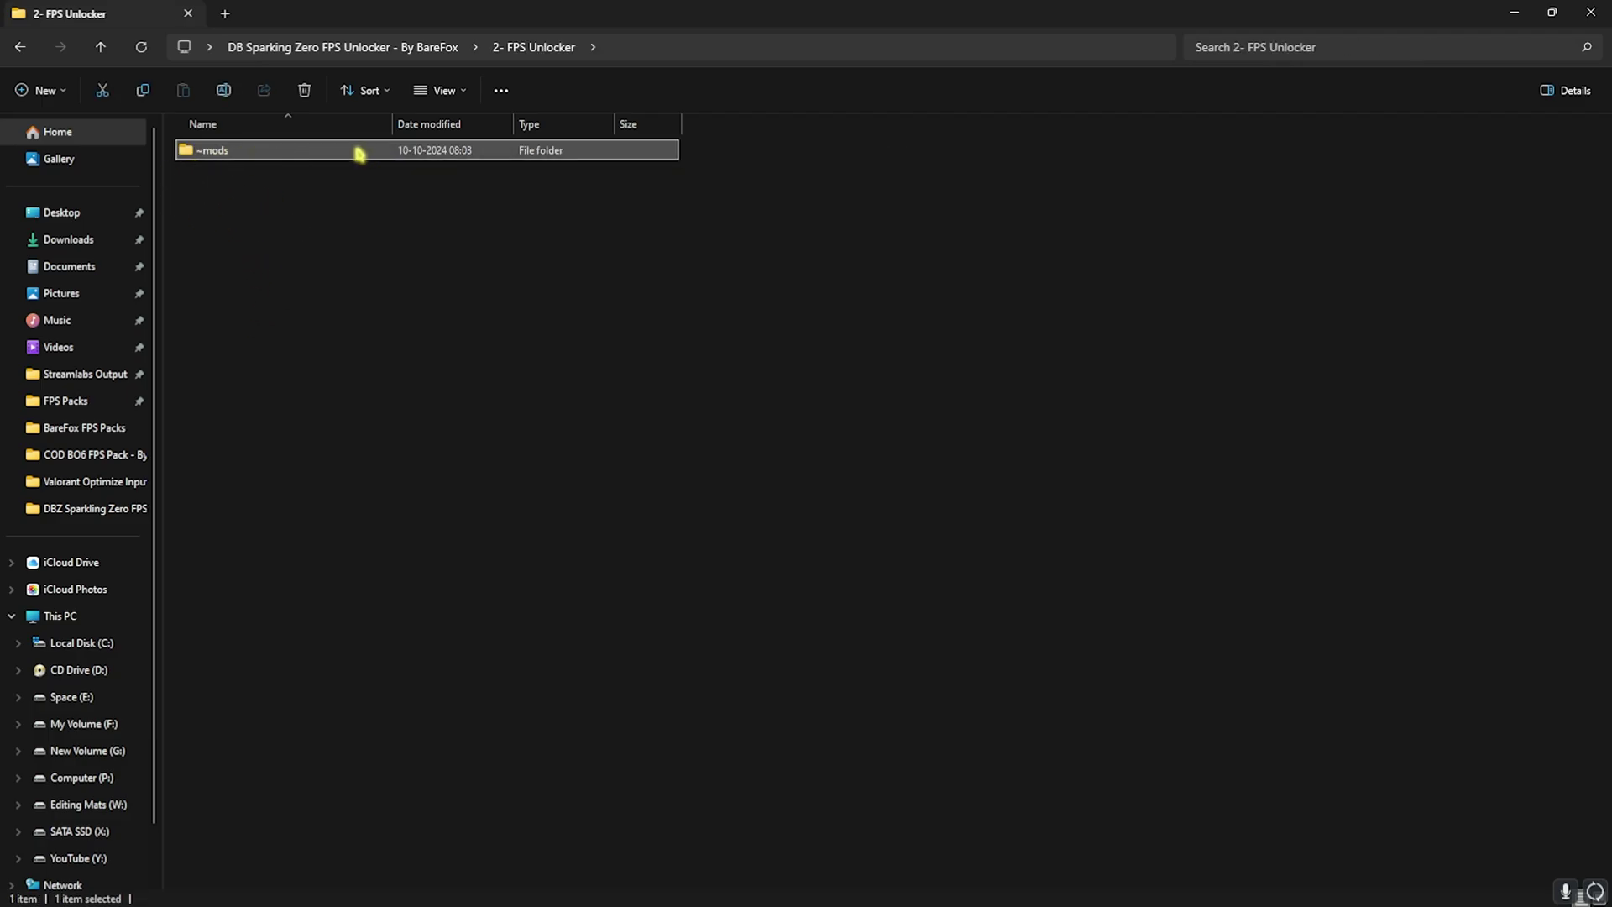
Paste the ~mods folder into Paks, replacing the existing files.
key("alt+Tab")
left_click(978, 358)
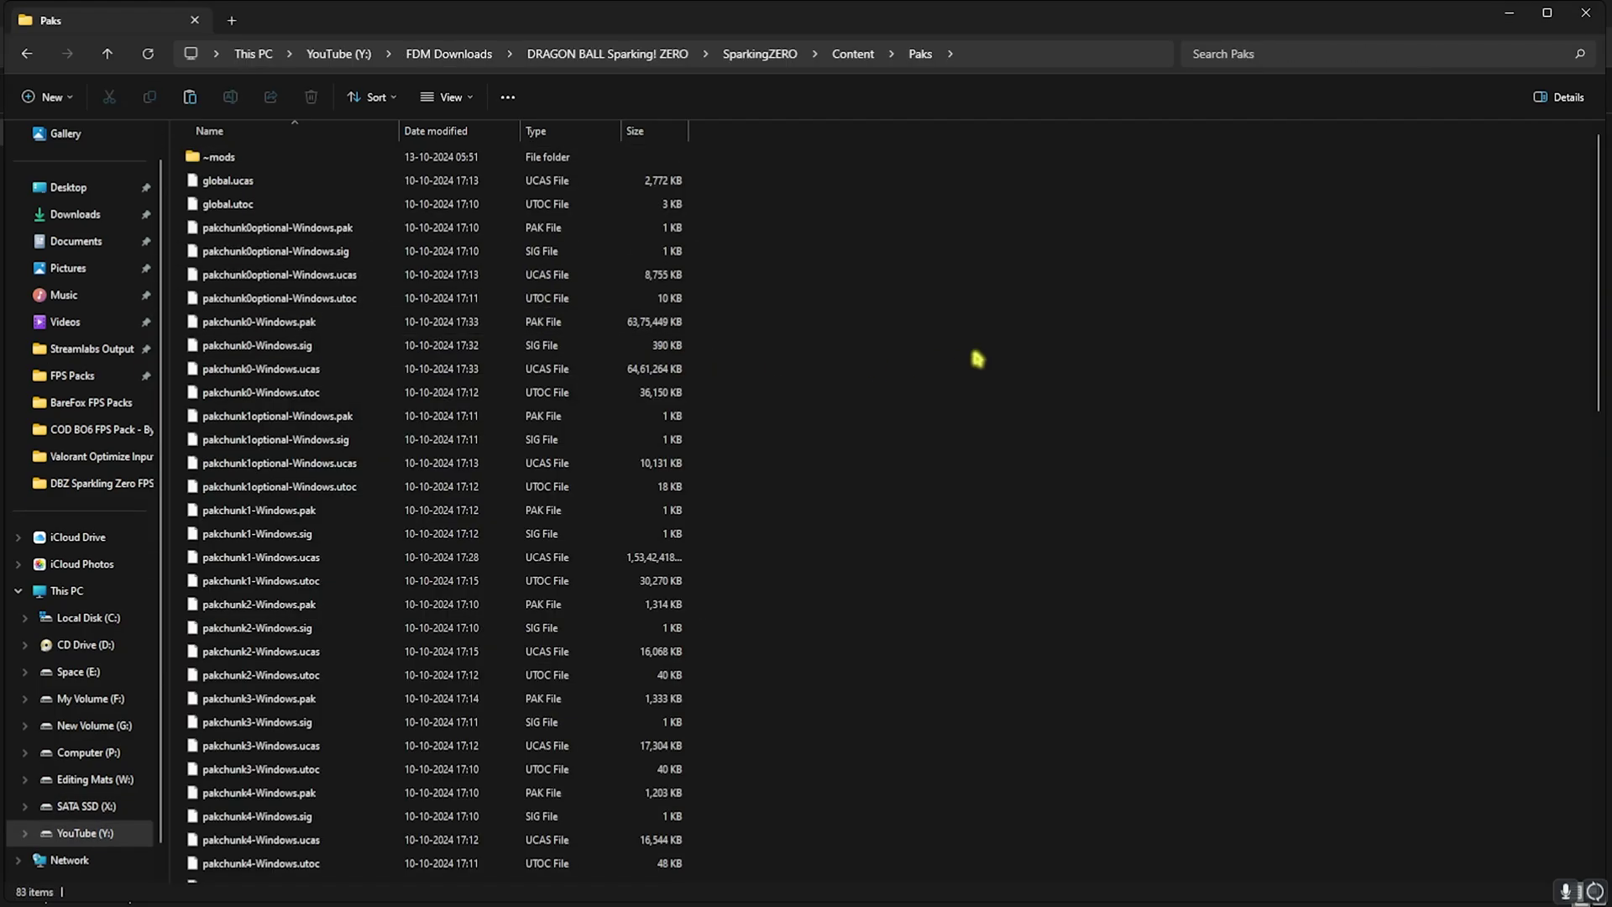
key("ctrl+v")
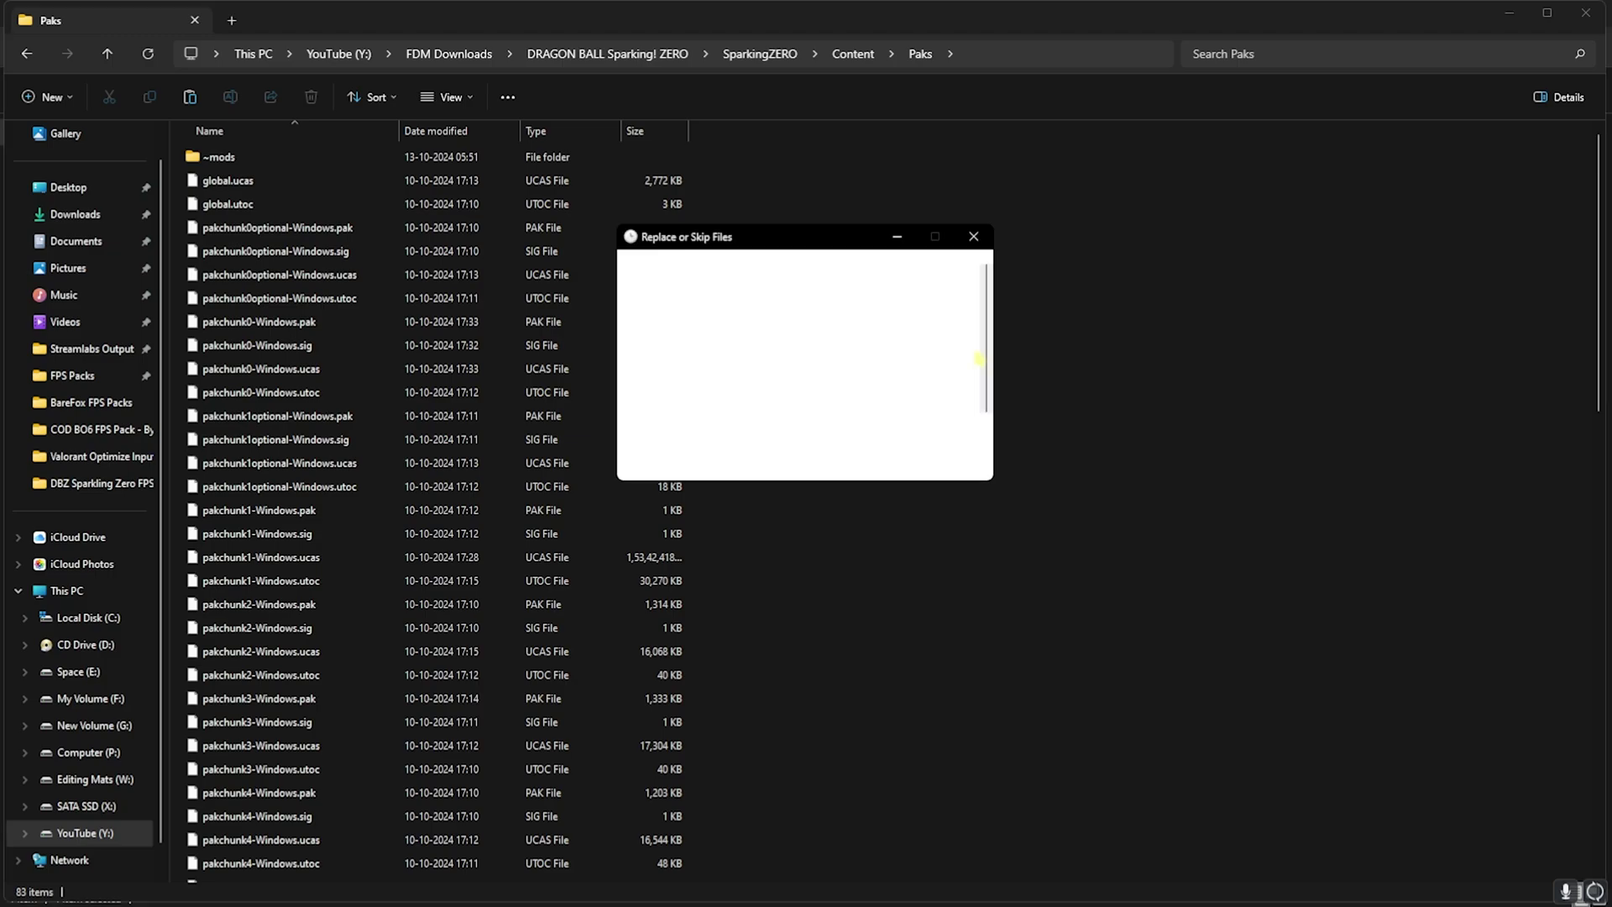
left_click(806, 345)
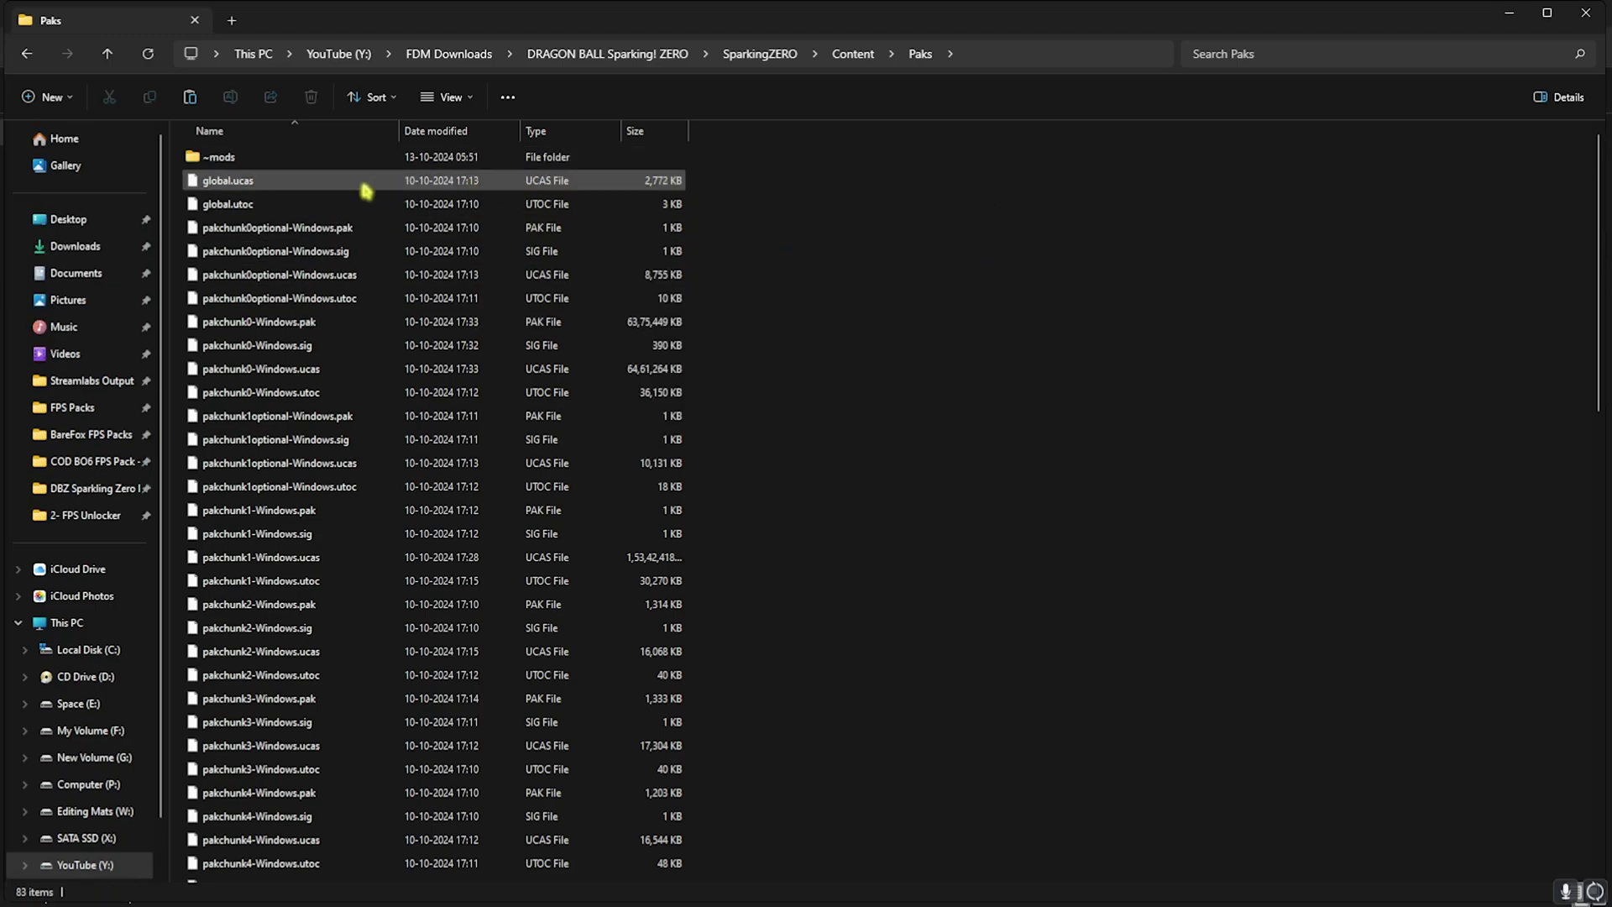
key("alt+Tab")
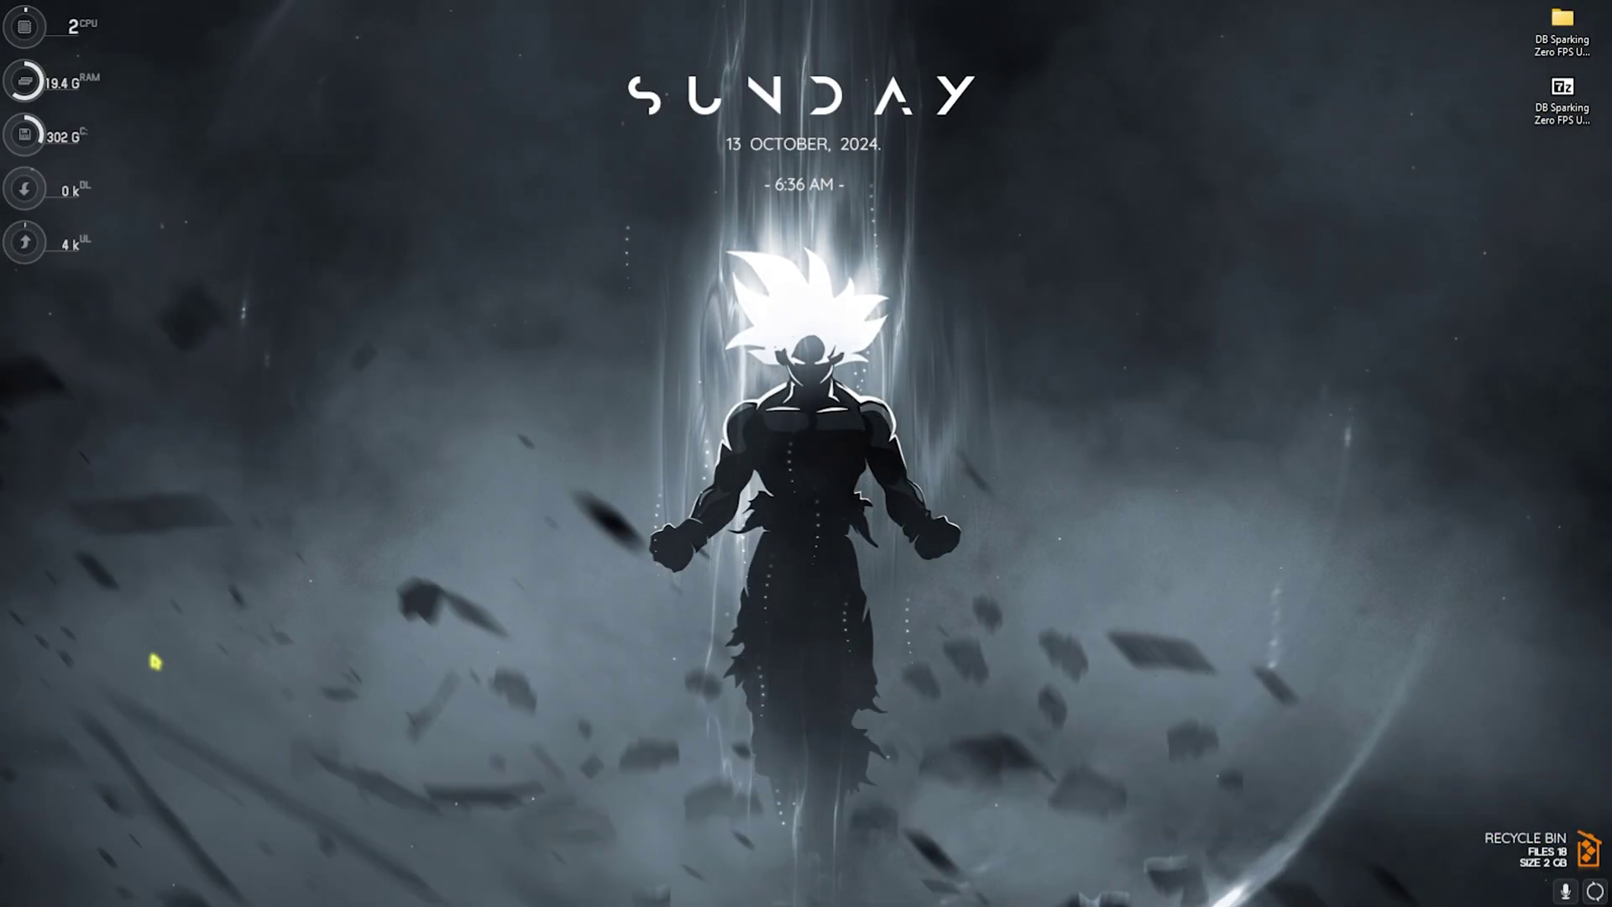
Launch Settings and go to the Gaming per-app graphics settings page.
key("super")
type("settings")
key("Return")
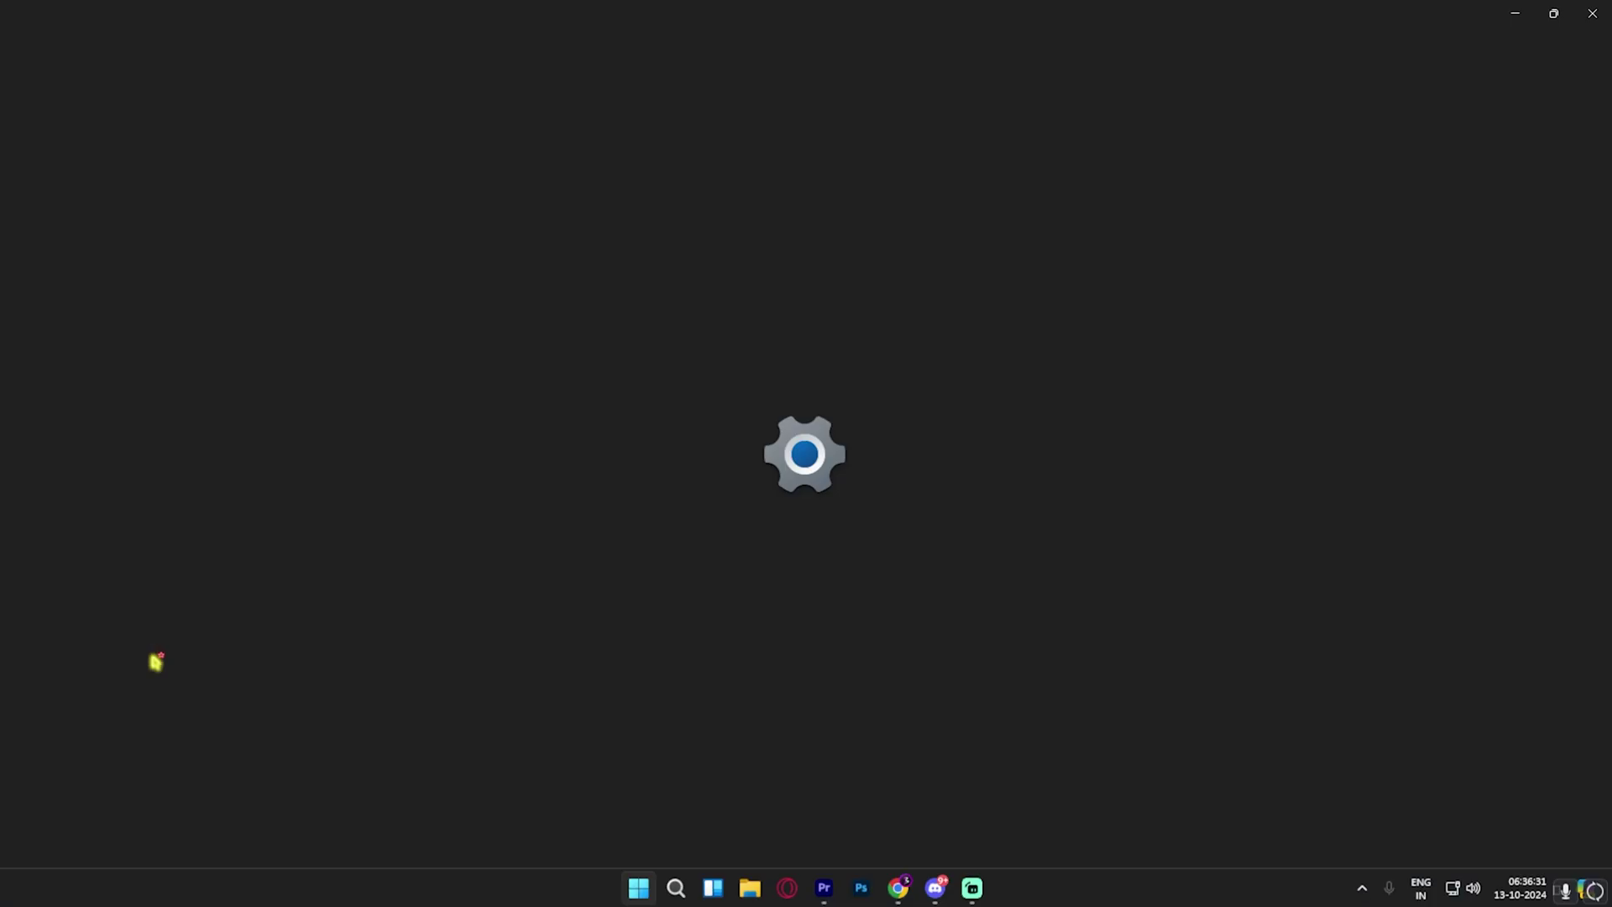
left_click(68, 452)
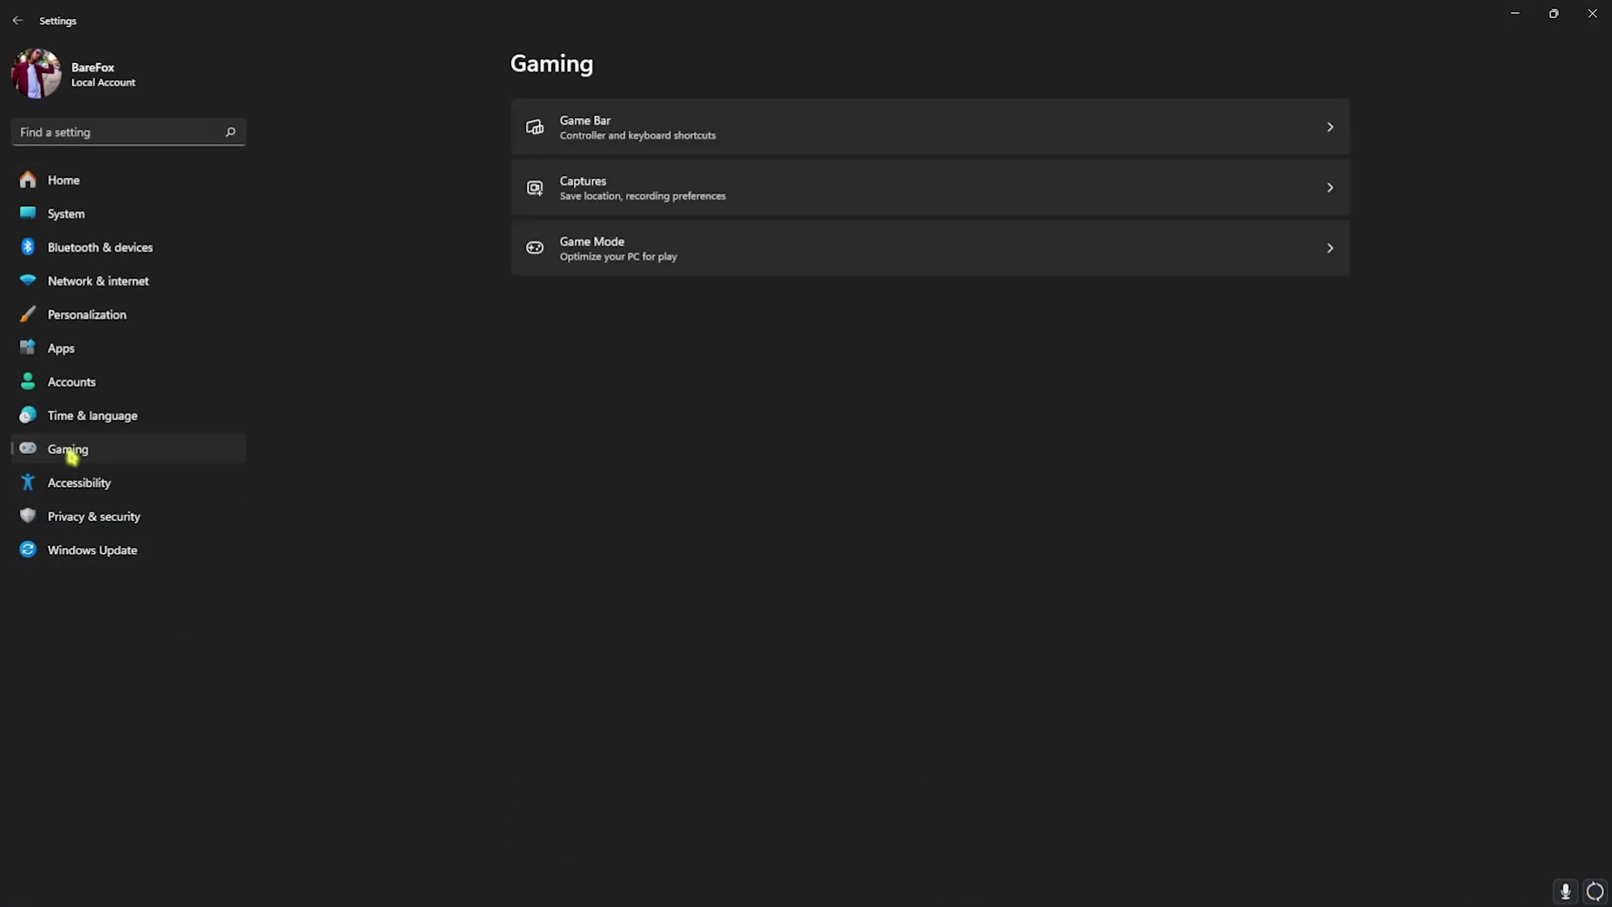
left_click(642, 254)
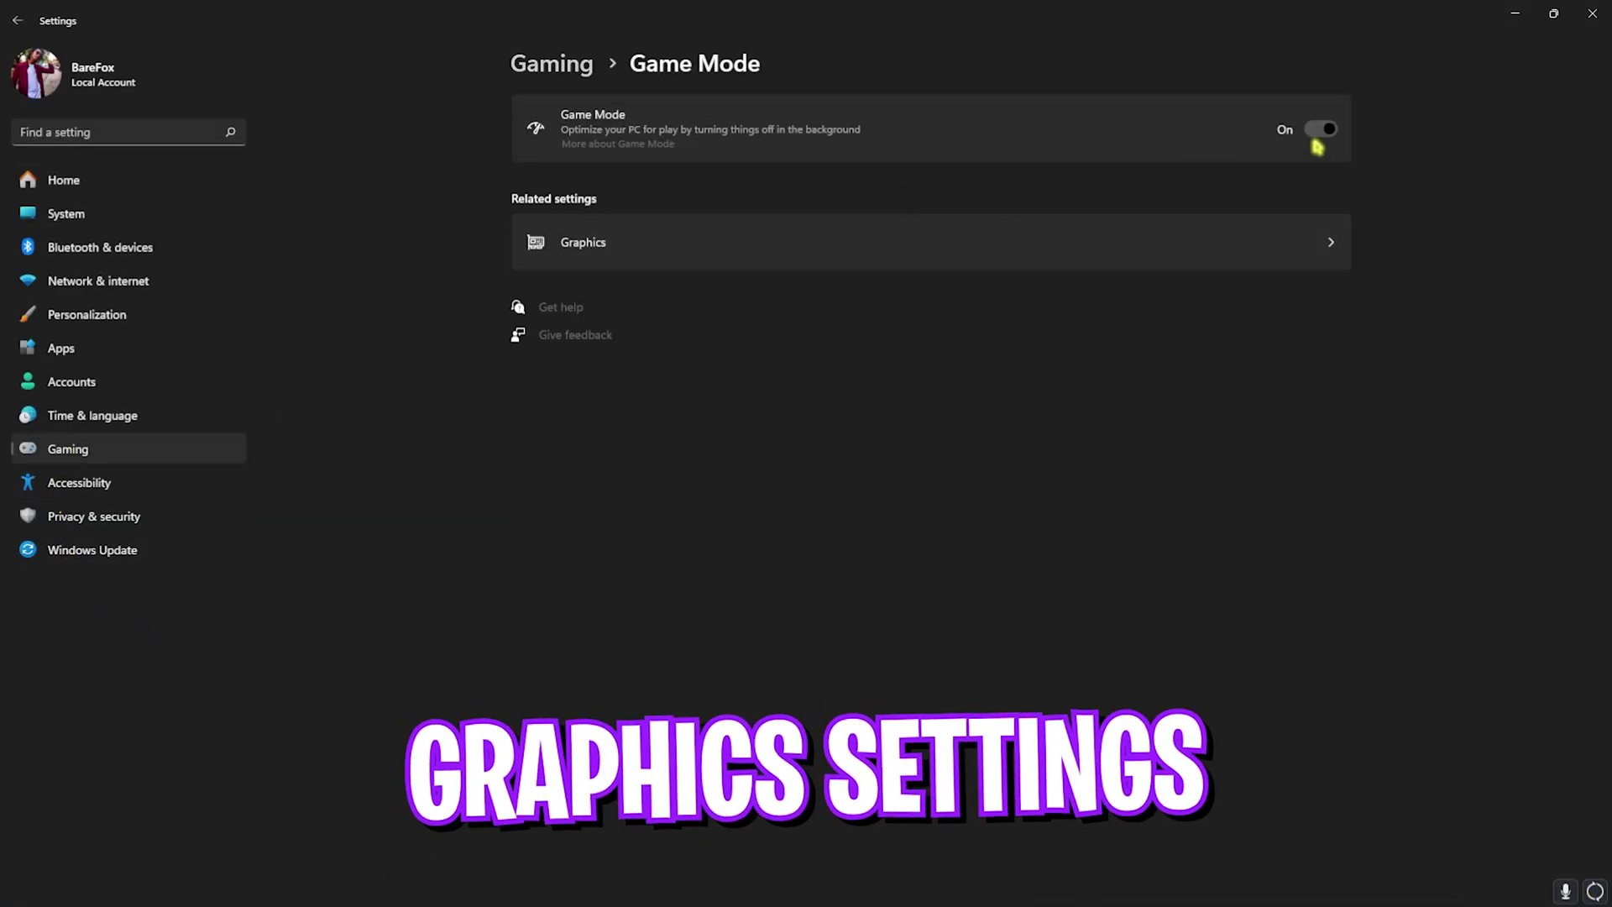
left_click(605, 252)
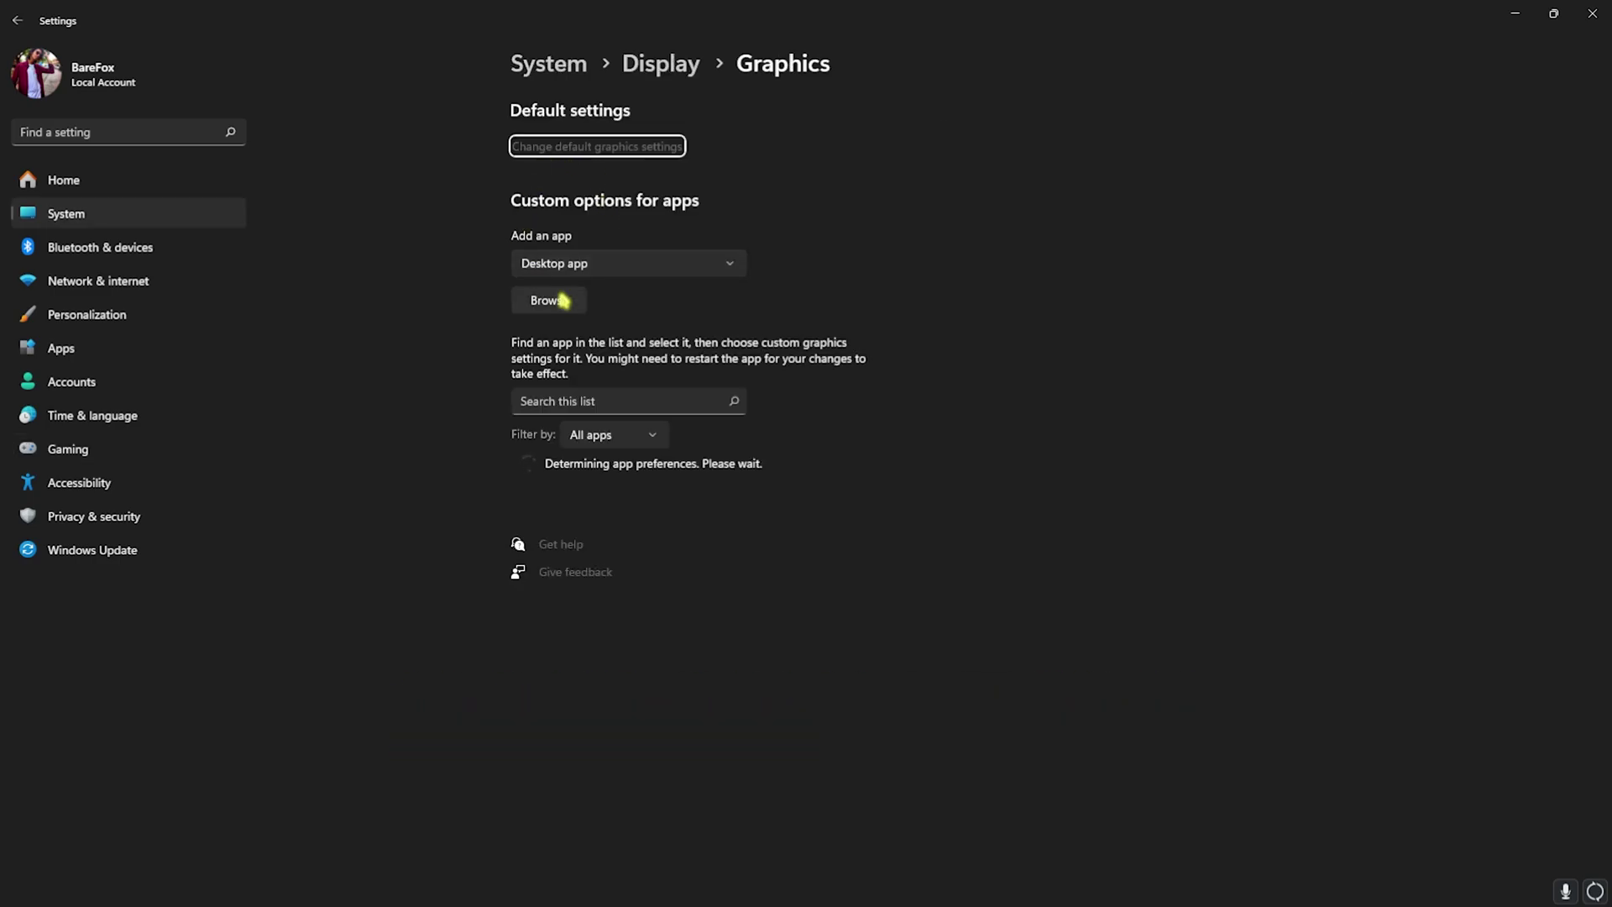
Add SparkingZERO-Win64-Shipping.exe from SparkingZERO\Binaries\Win64 to the graphics app list.
left_click(563, 300)
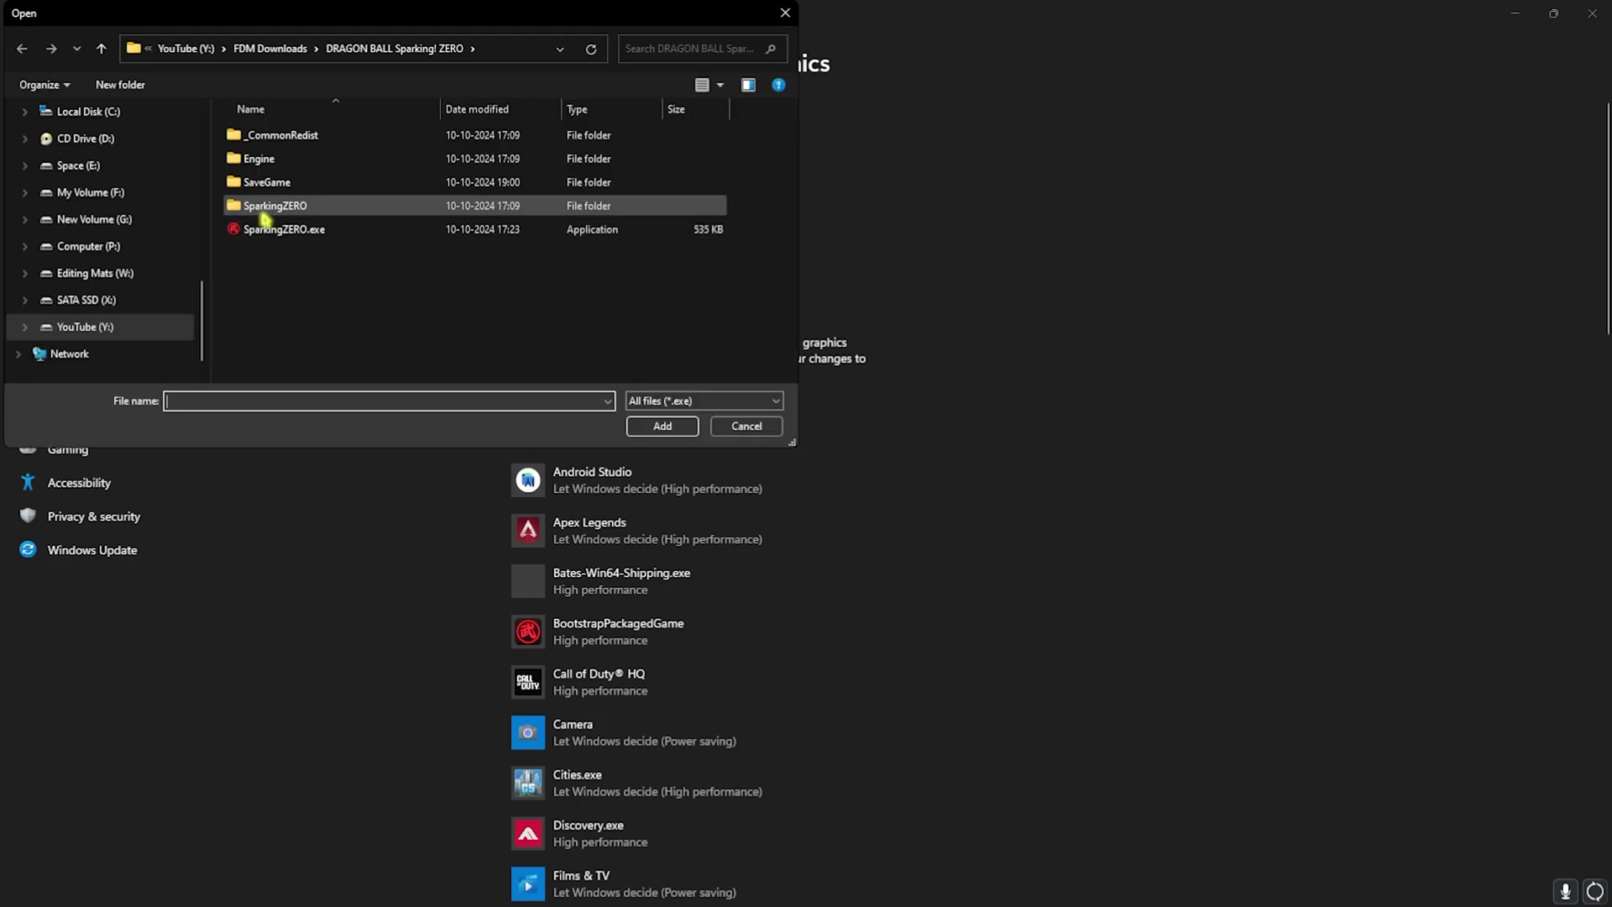
double_click(264, 208)
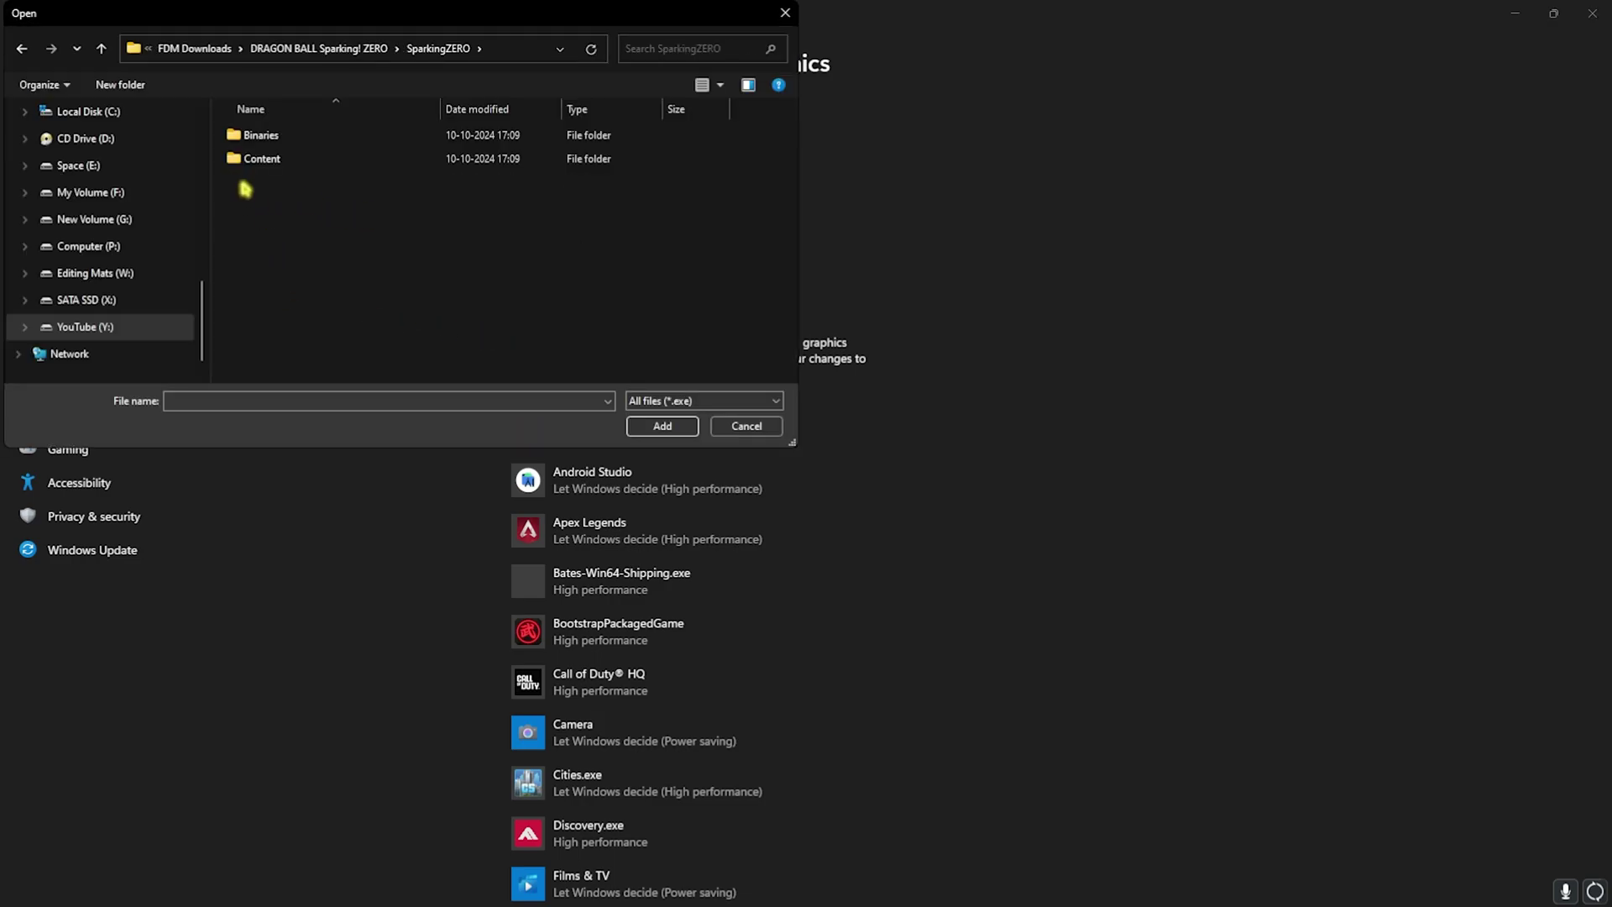
double_click(267, 138)
double_click(272, 138)
left_click(321, 188)
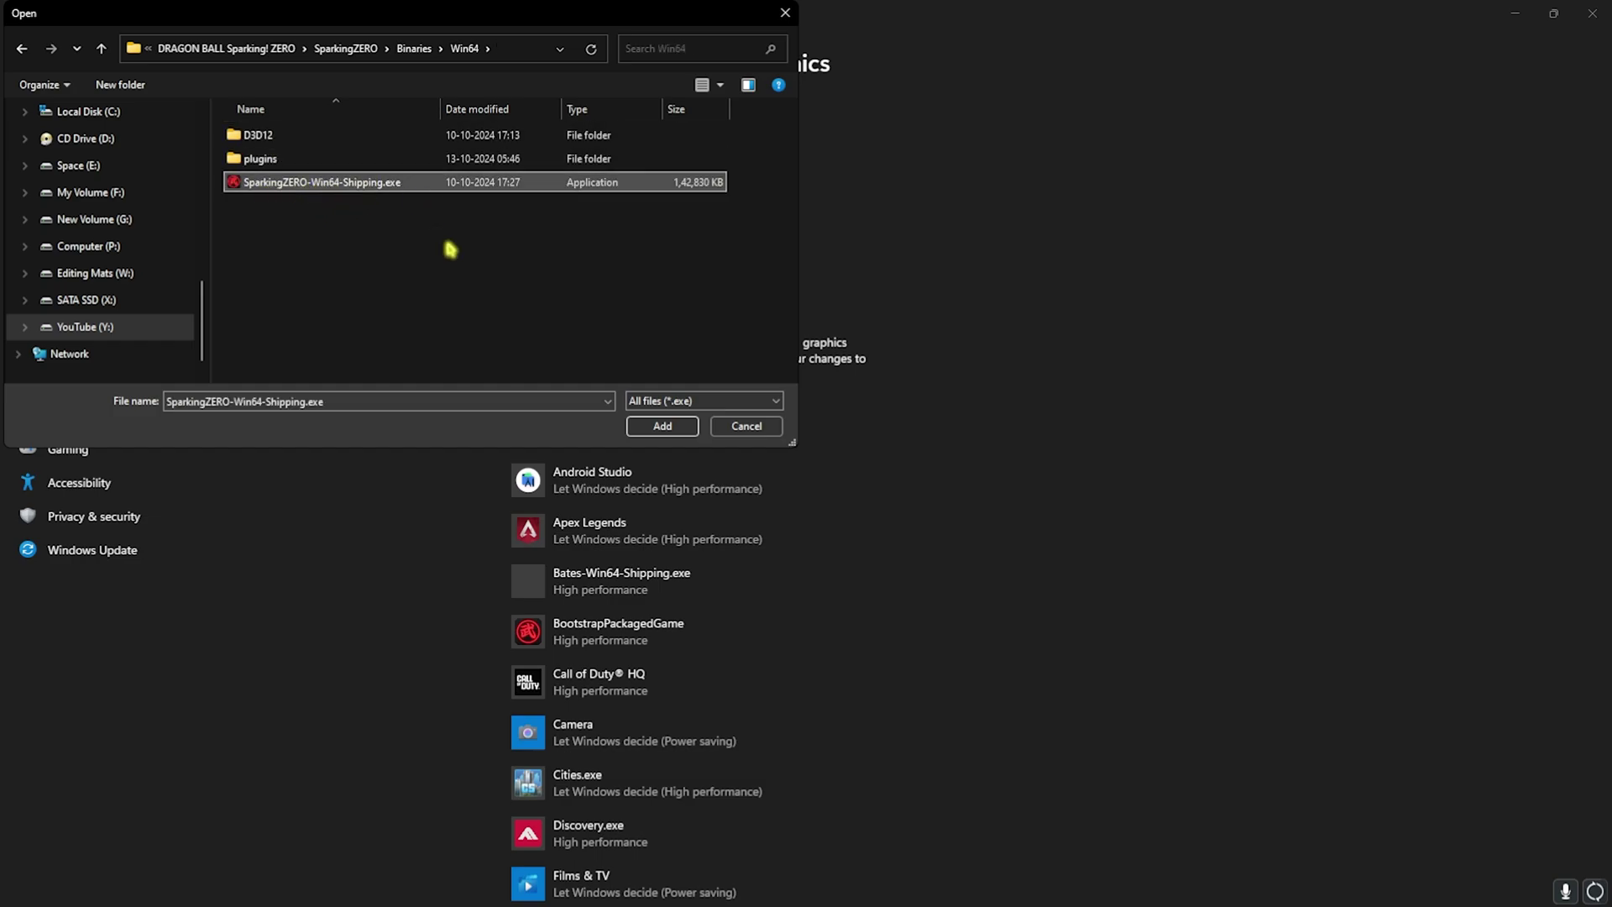
left_click(662, 426)
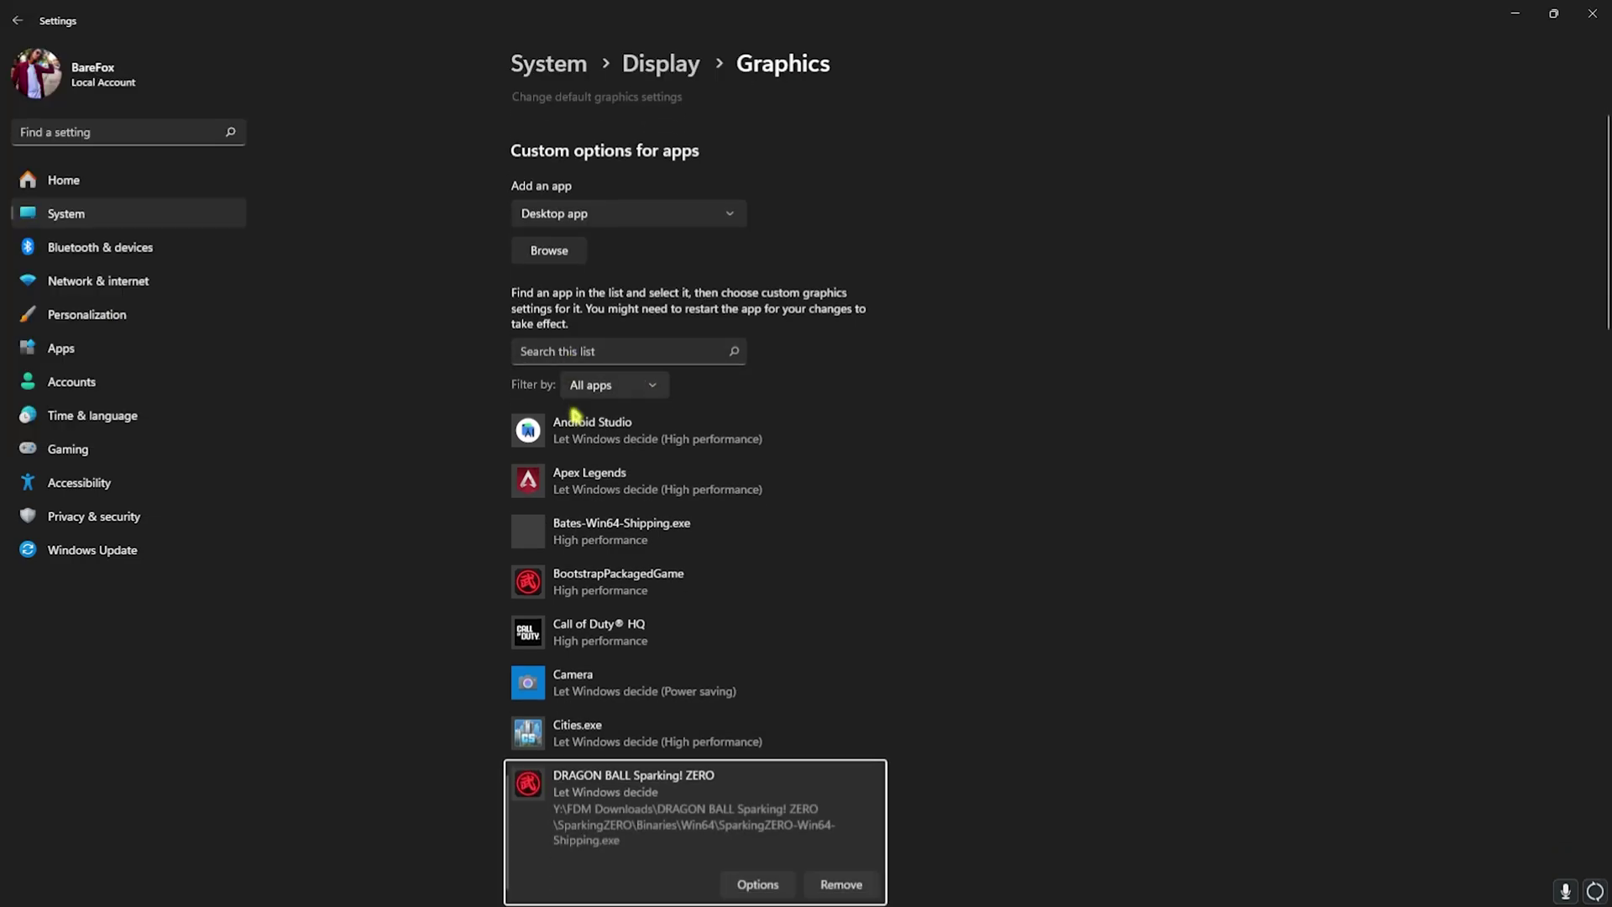
Set the game's graphics preference to High performance, then go to the Apps page.
scroll(672, 504, "down", 4)
left_click(731, 563)
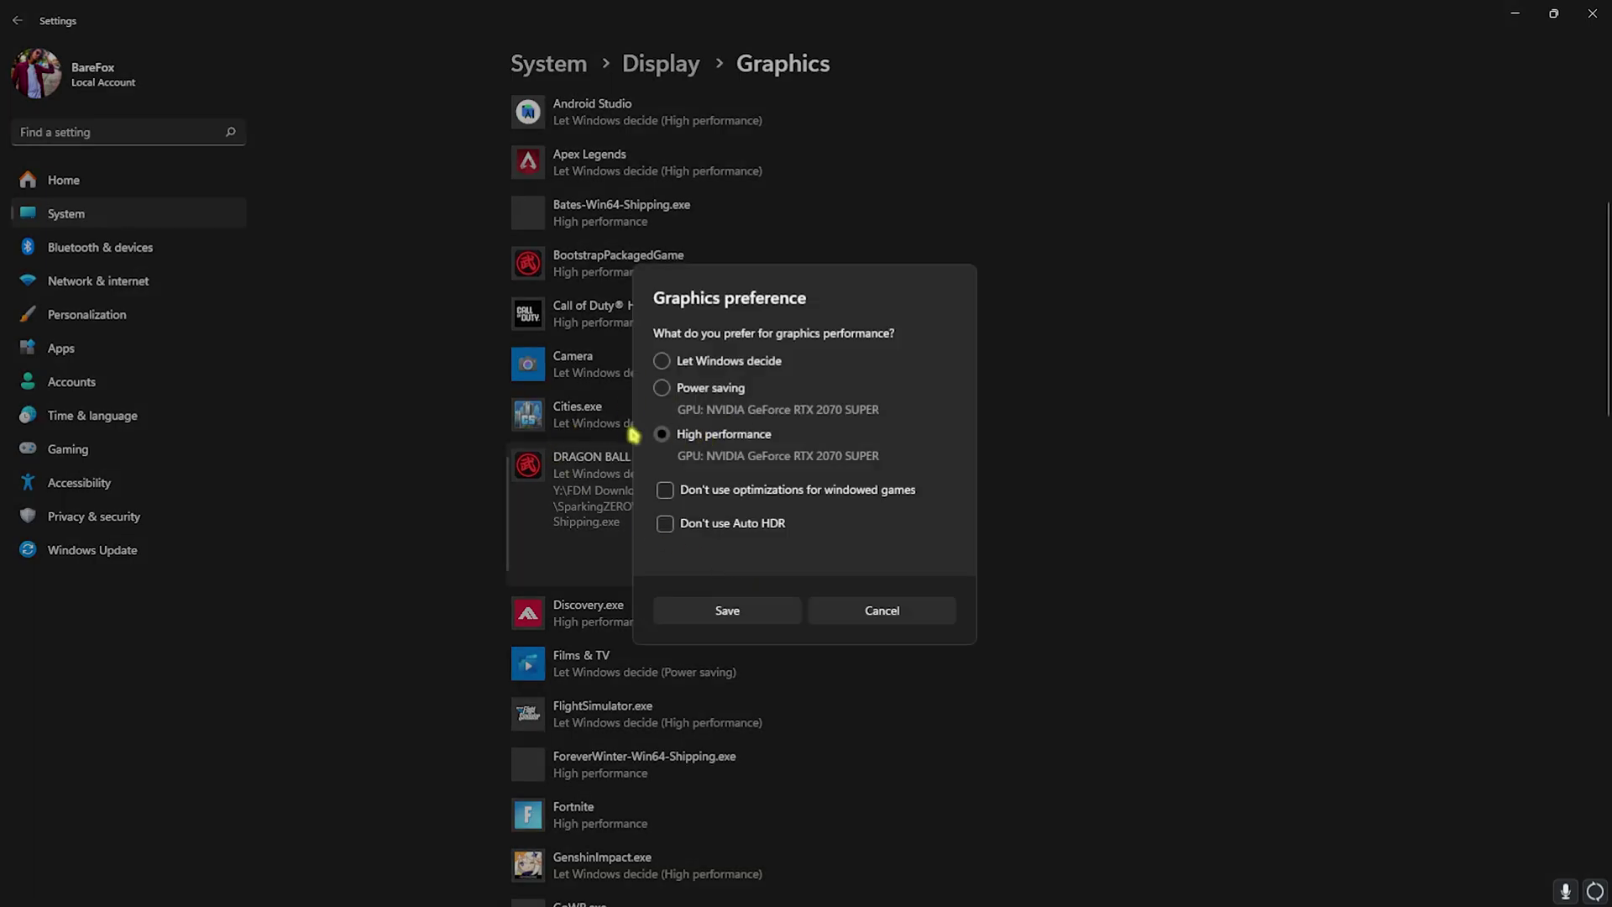
left_click(722, 613)
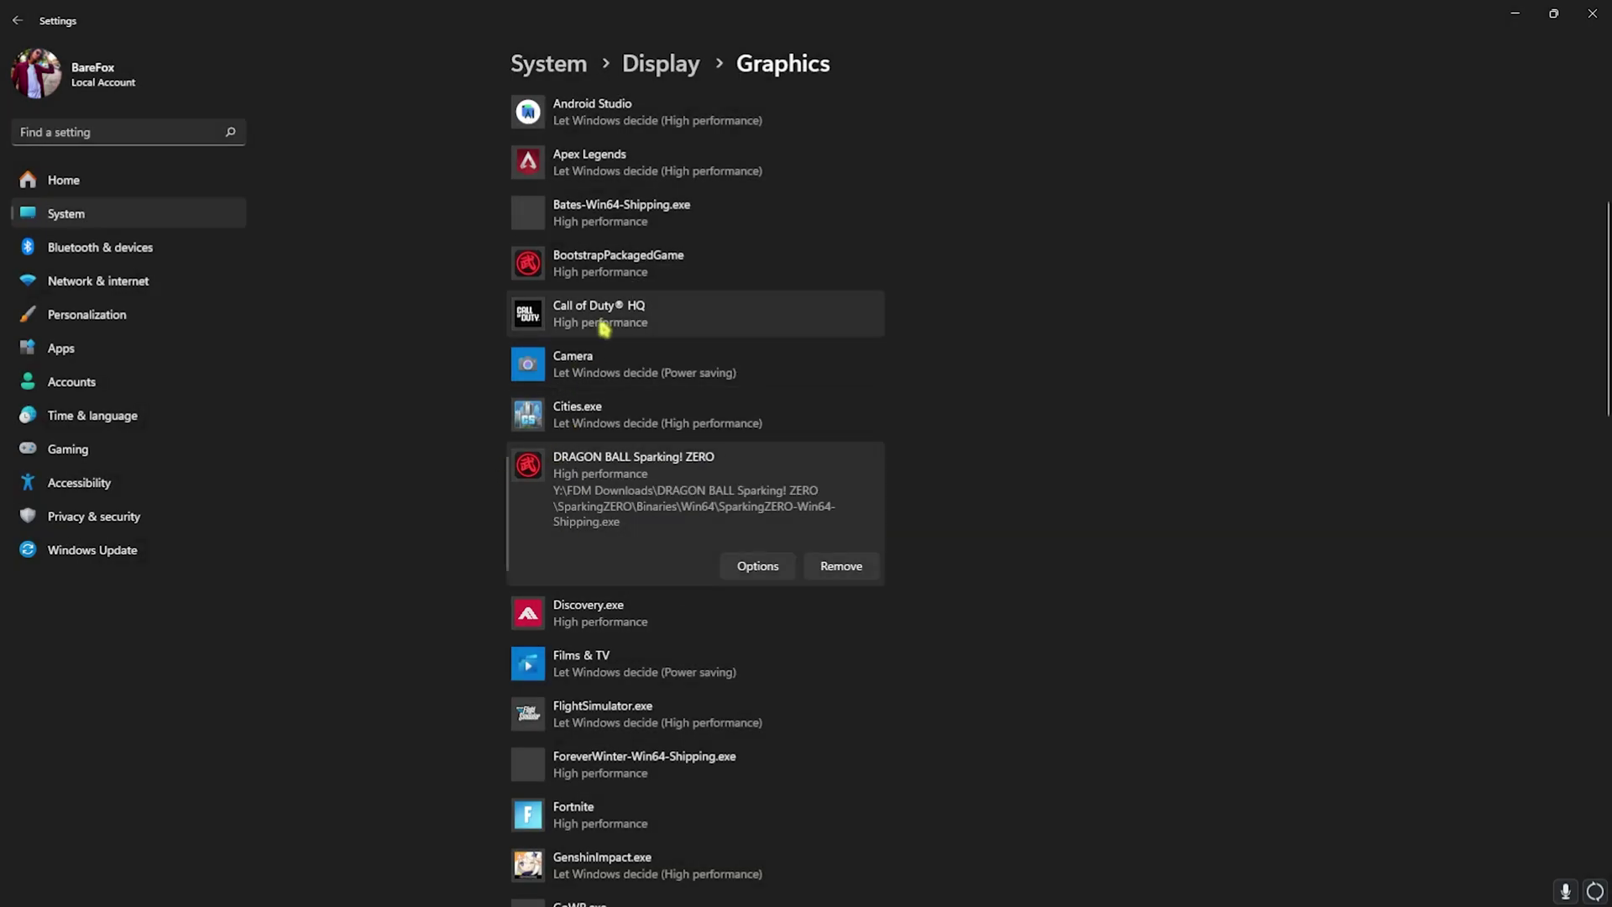
scroll(604, 328, "up", 5)
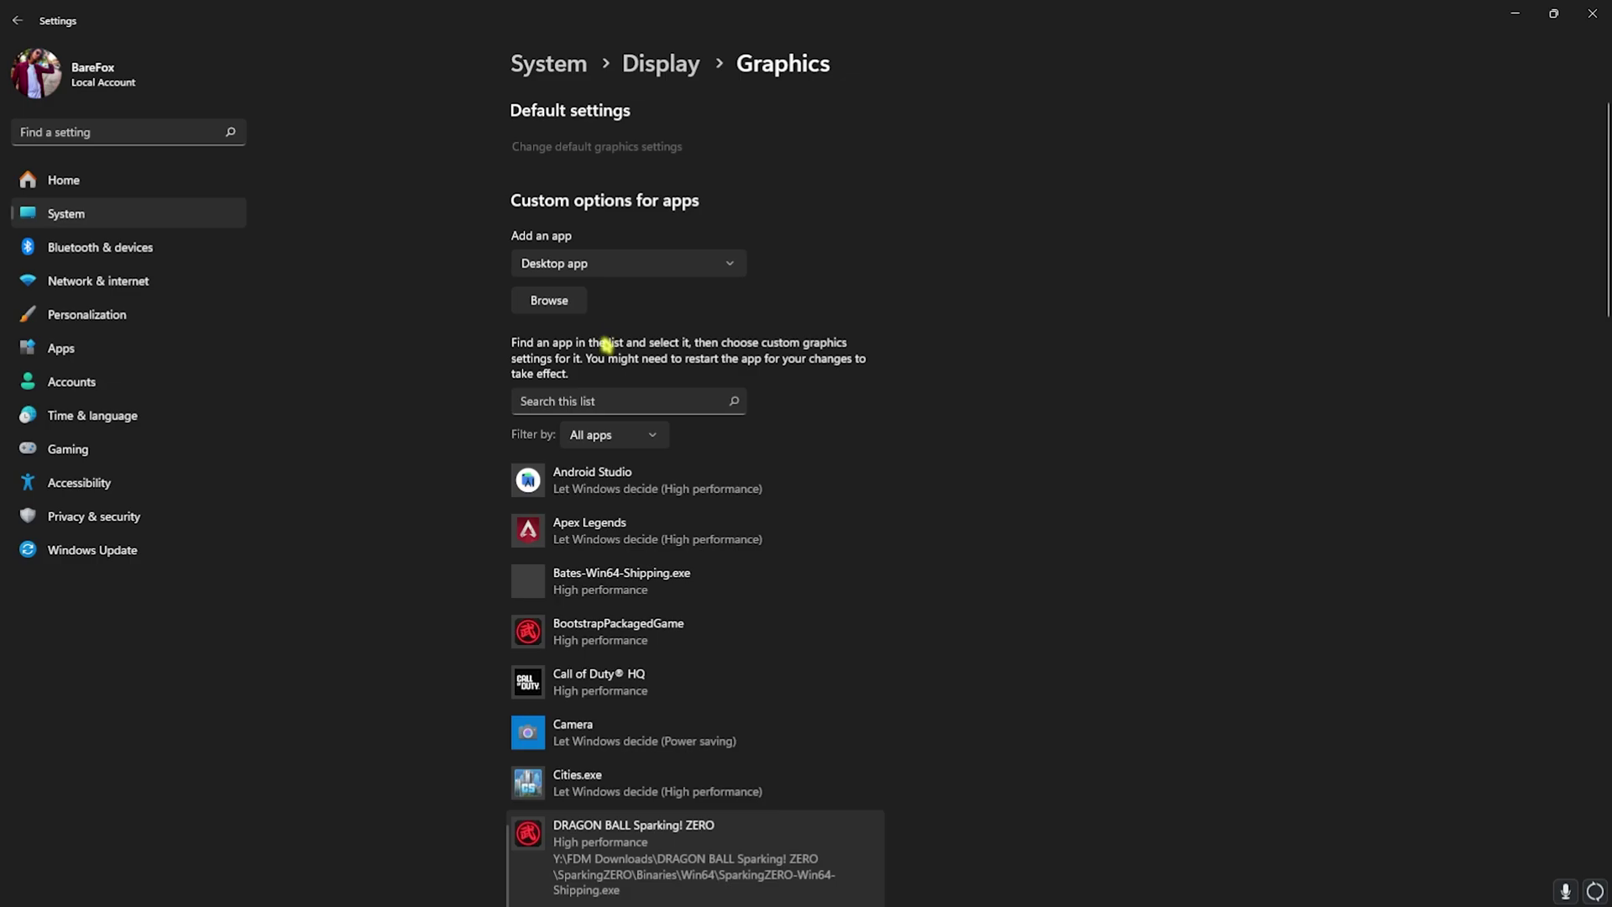
left_click(60, 348)
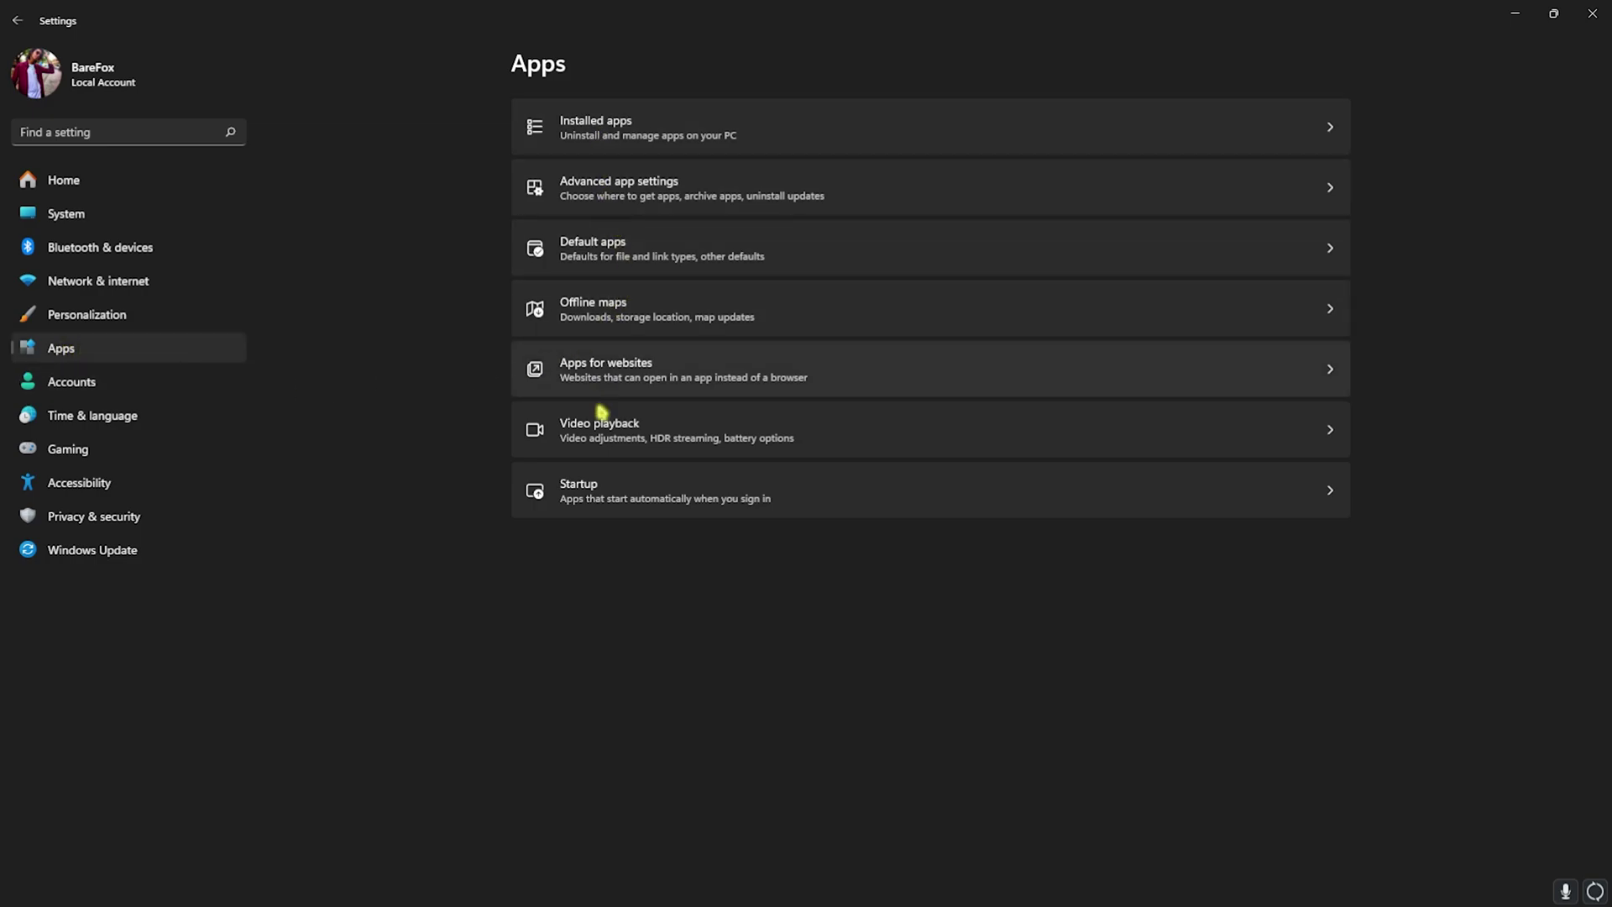
Review the full Startup apps list without changes, then return to the Apps overview.
left_click(596, 492)
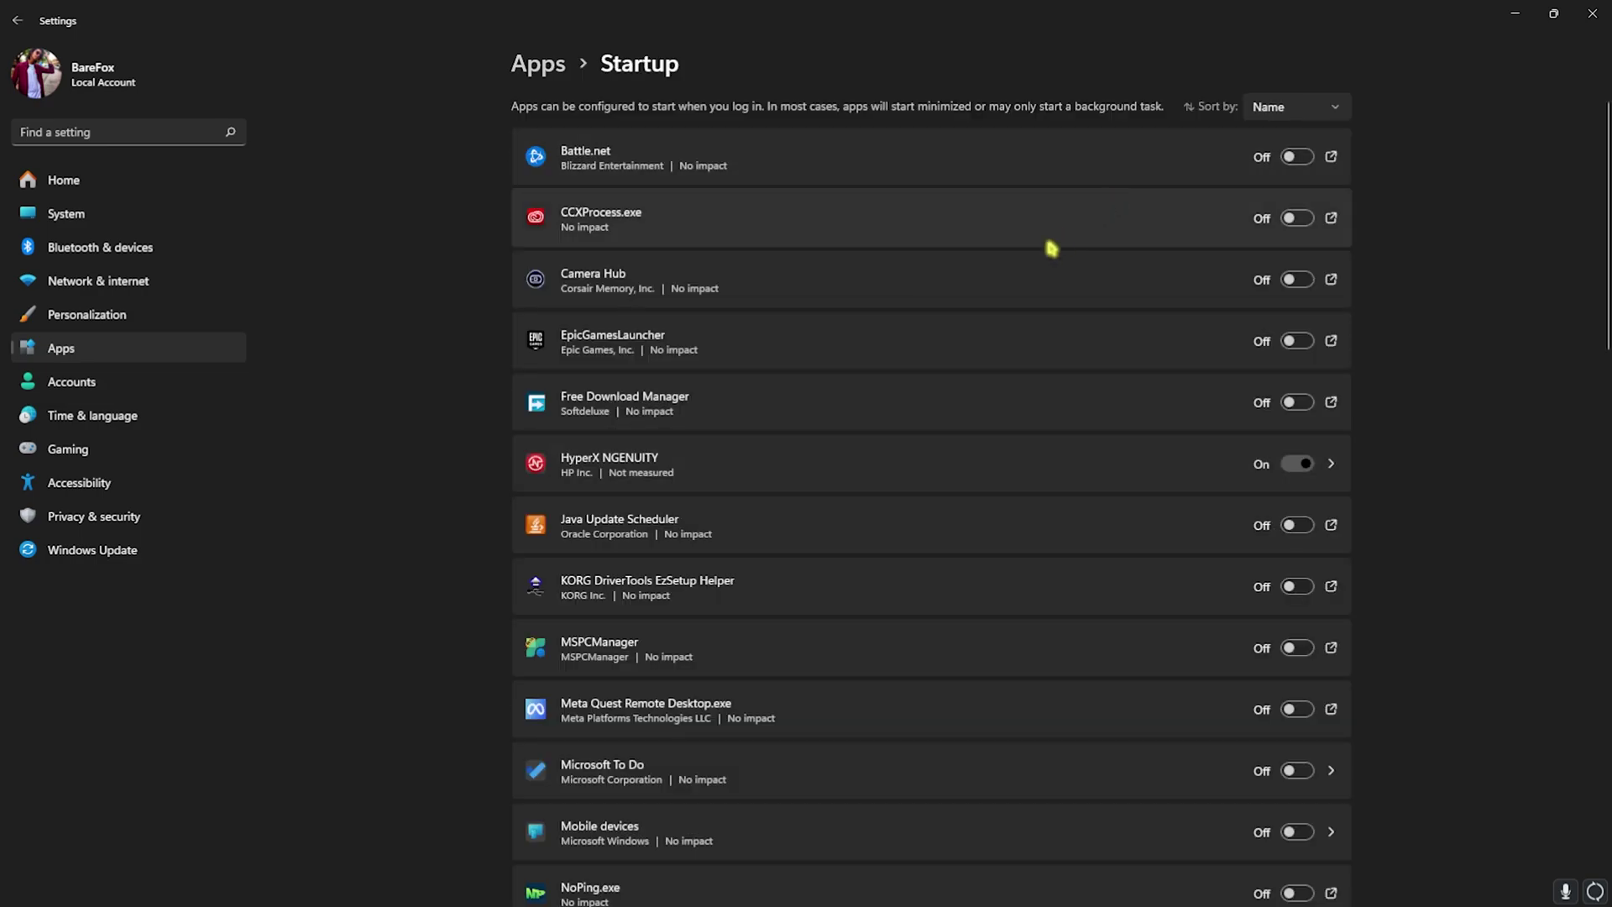
scroll(1025, 292, "down", 5)
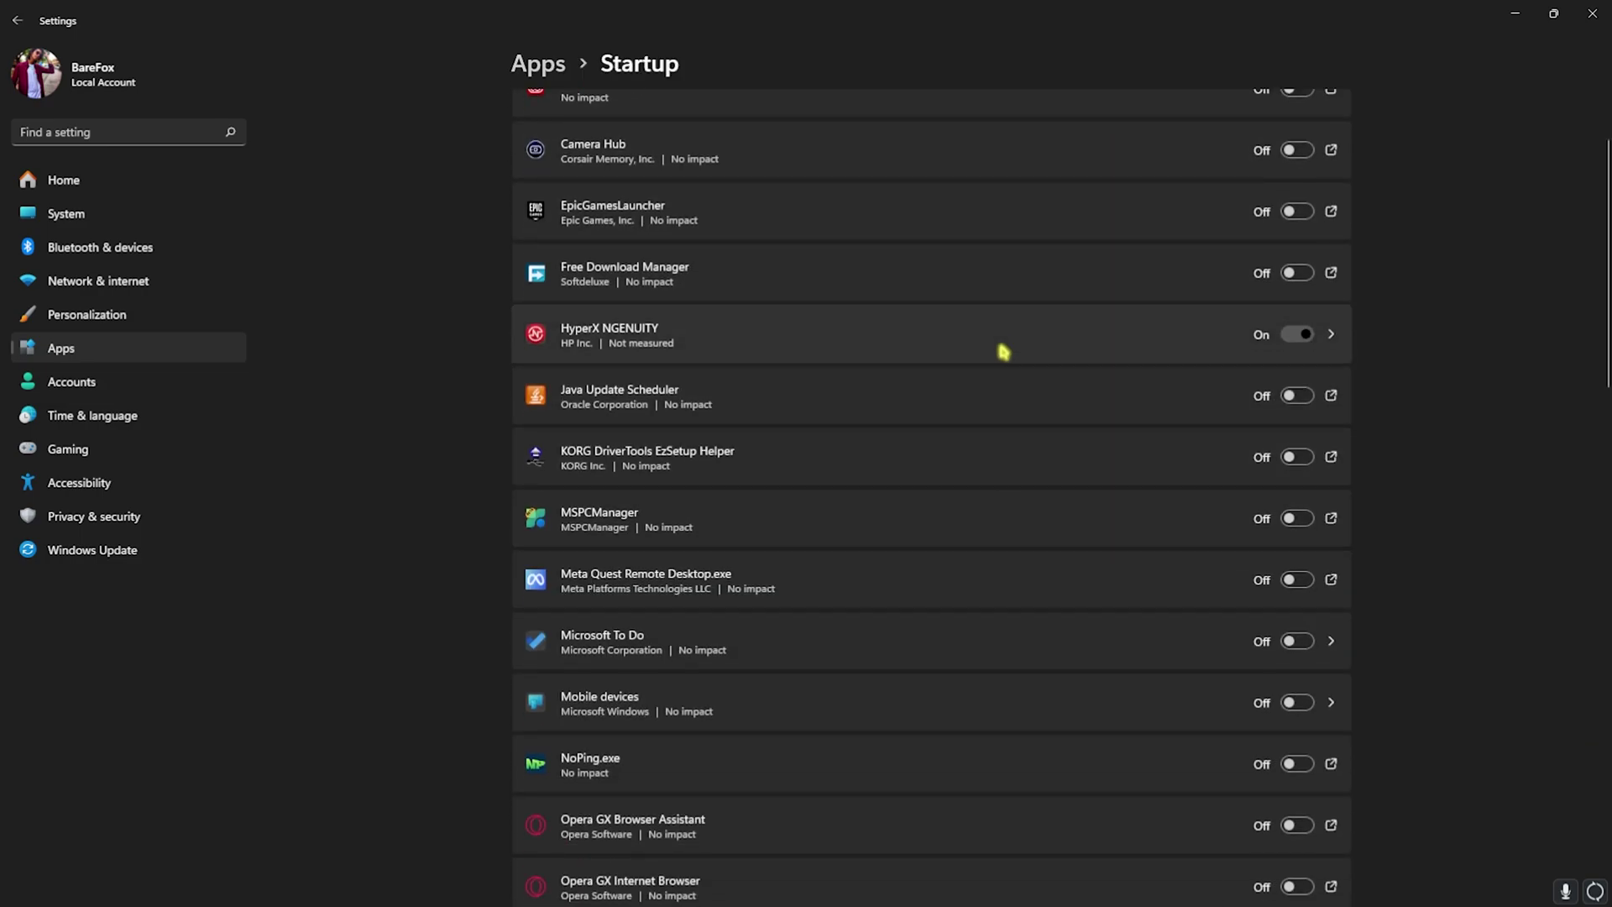
scroll(985, 447, "down", 5)
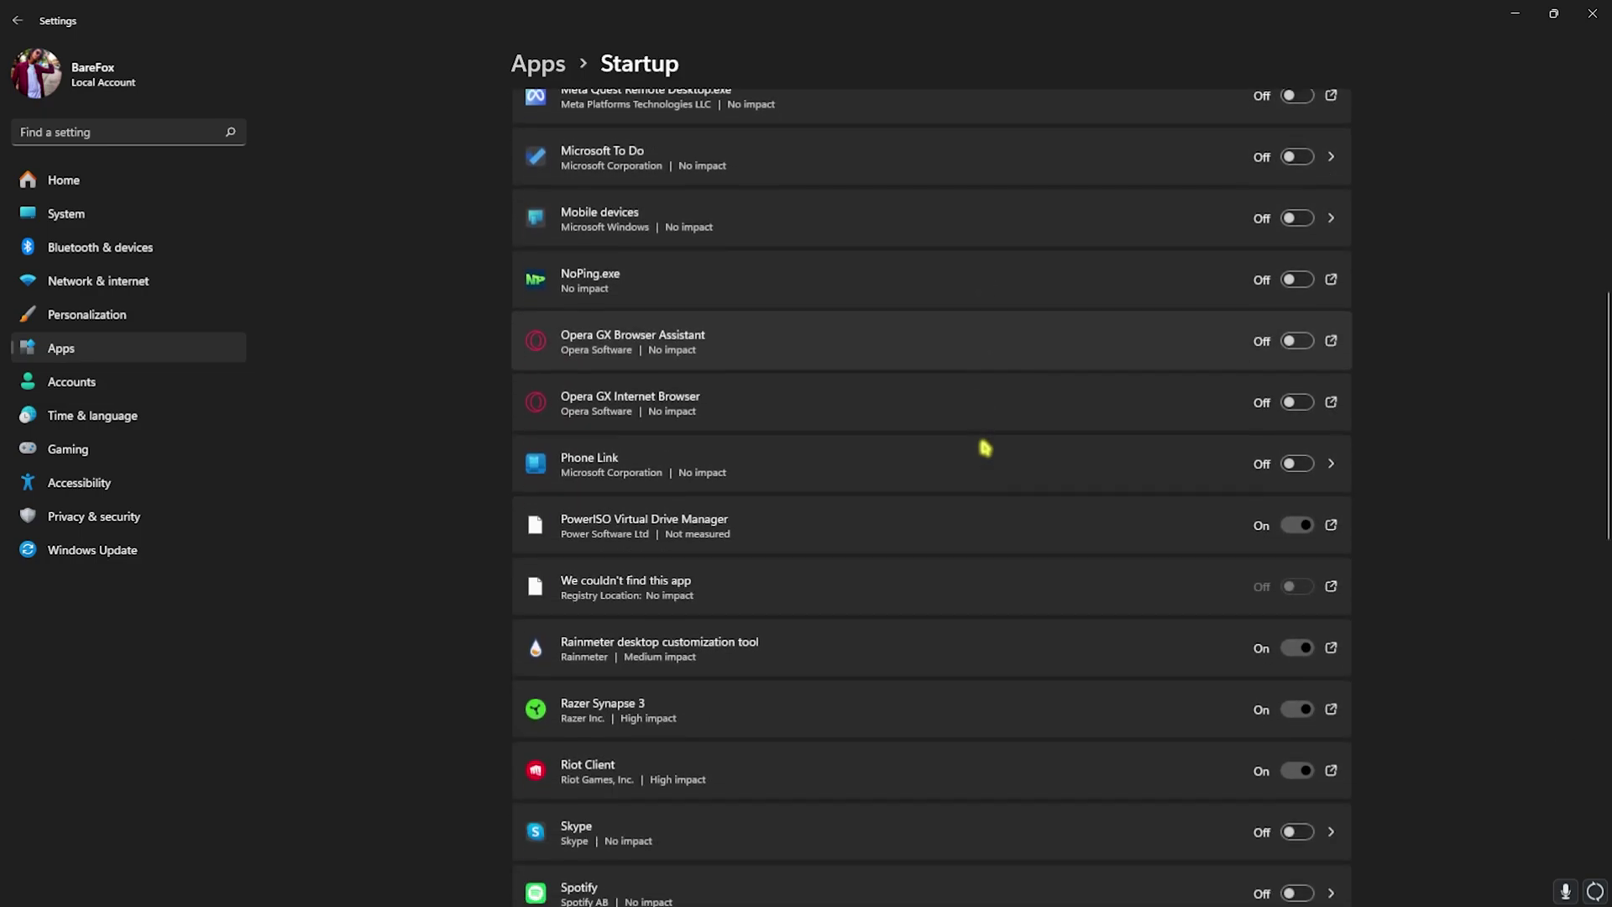
scroll(985, 447, "down", 2)
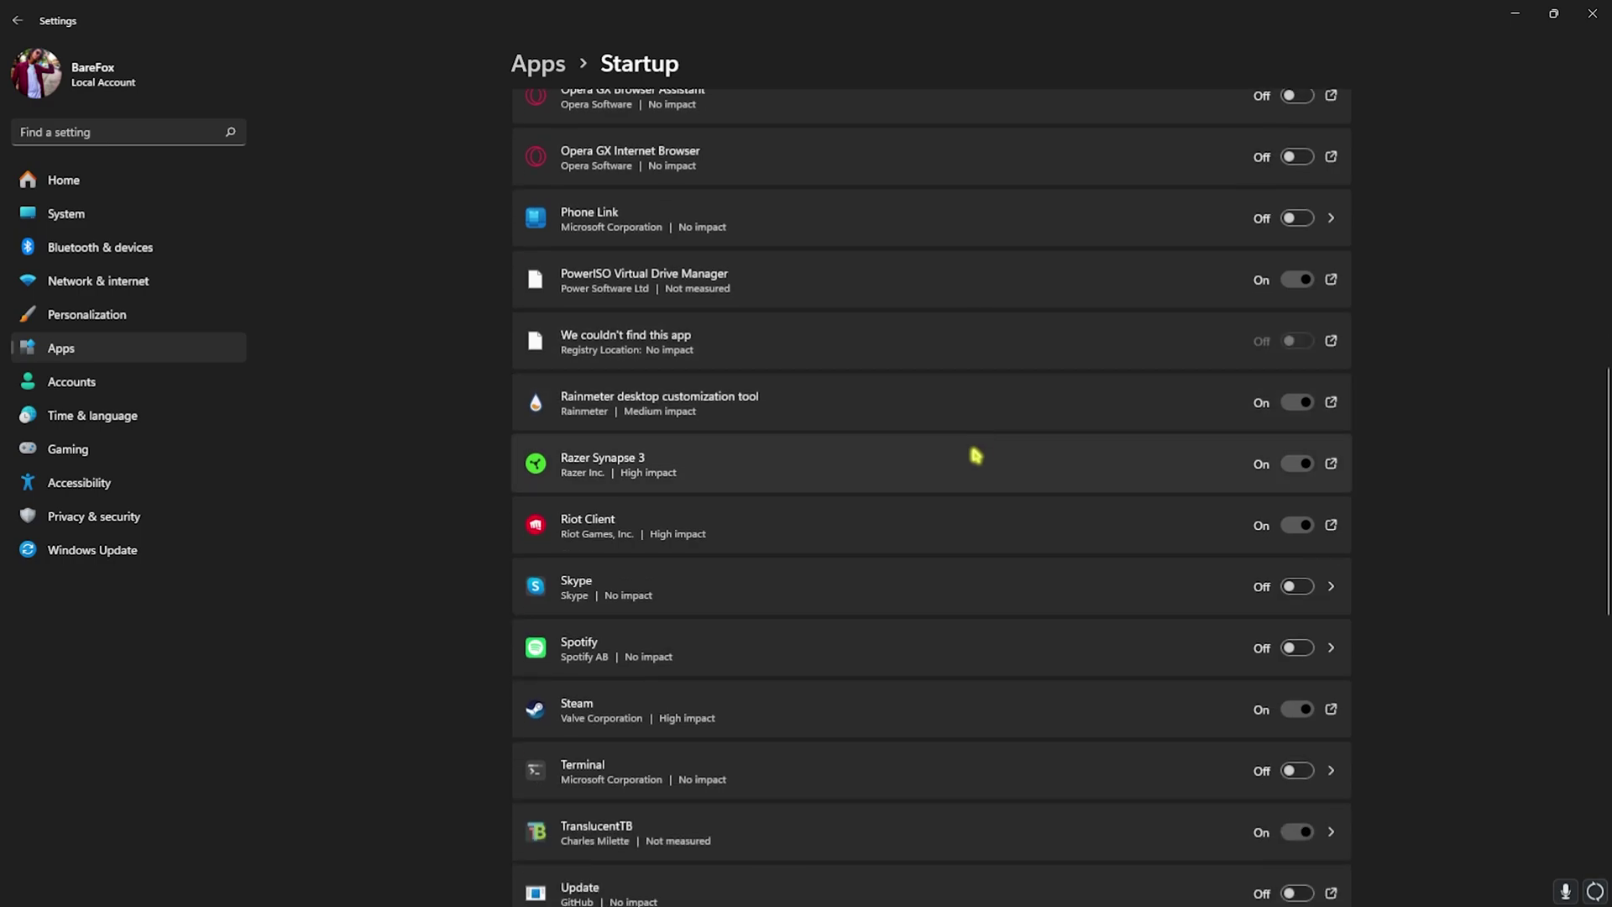
scroll(976, 454, "down", 8)
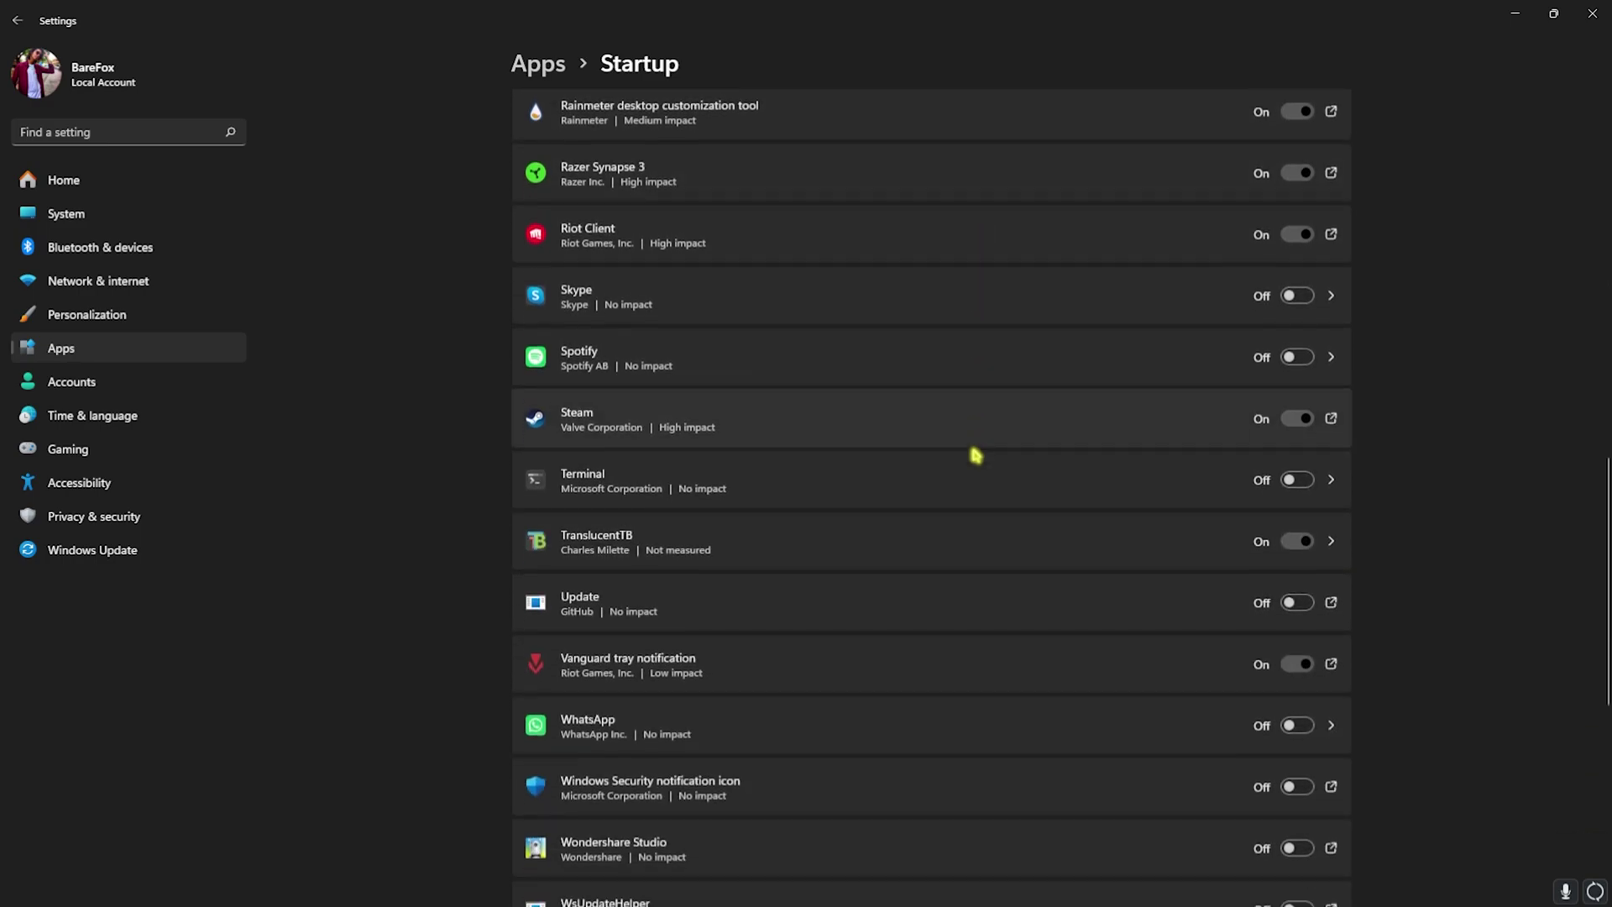
scroll(976, 454, "down", 5)
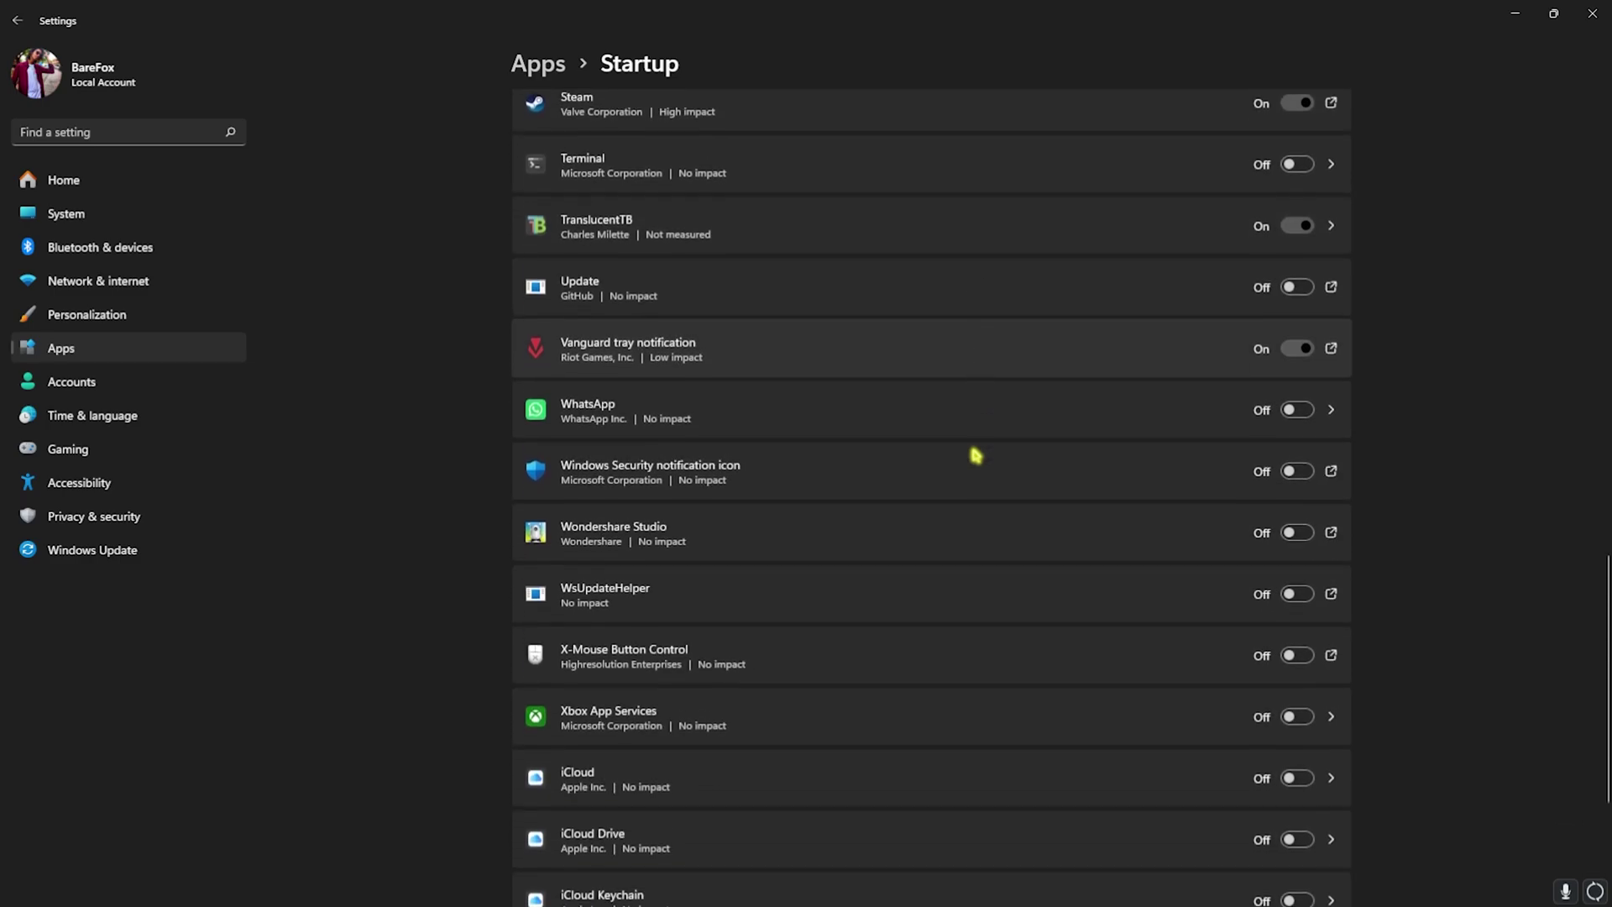
scroll(974, 454, "up", 15)
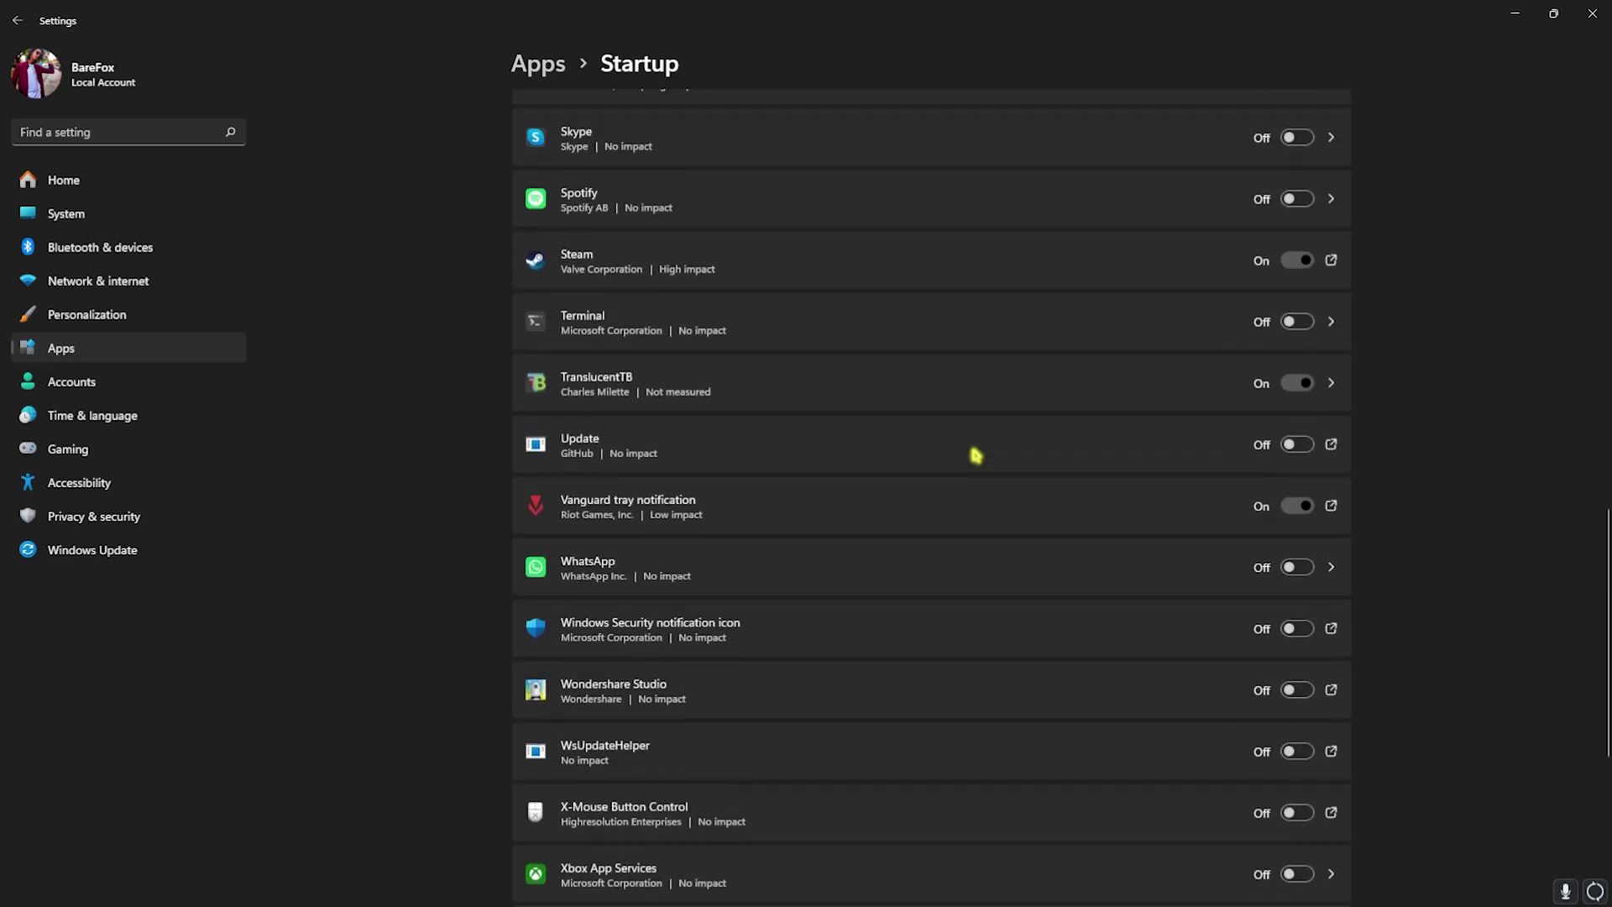
key("alt+Left")
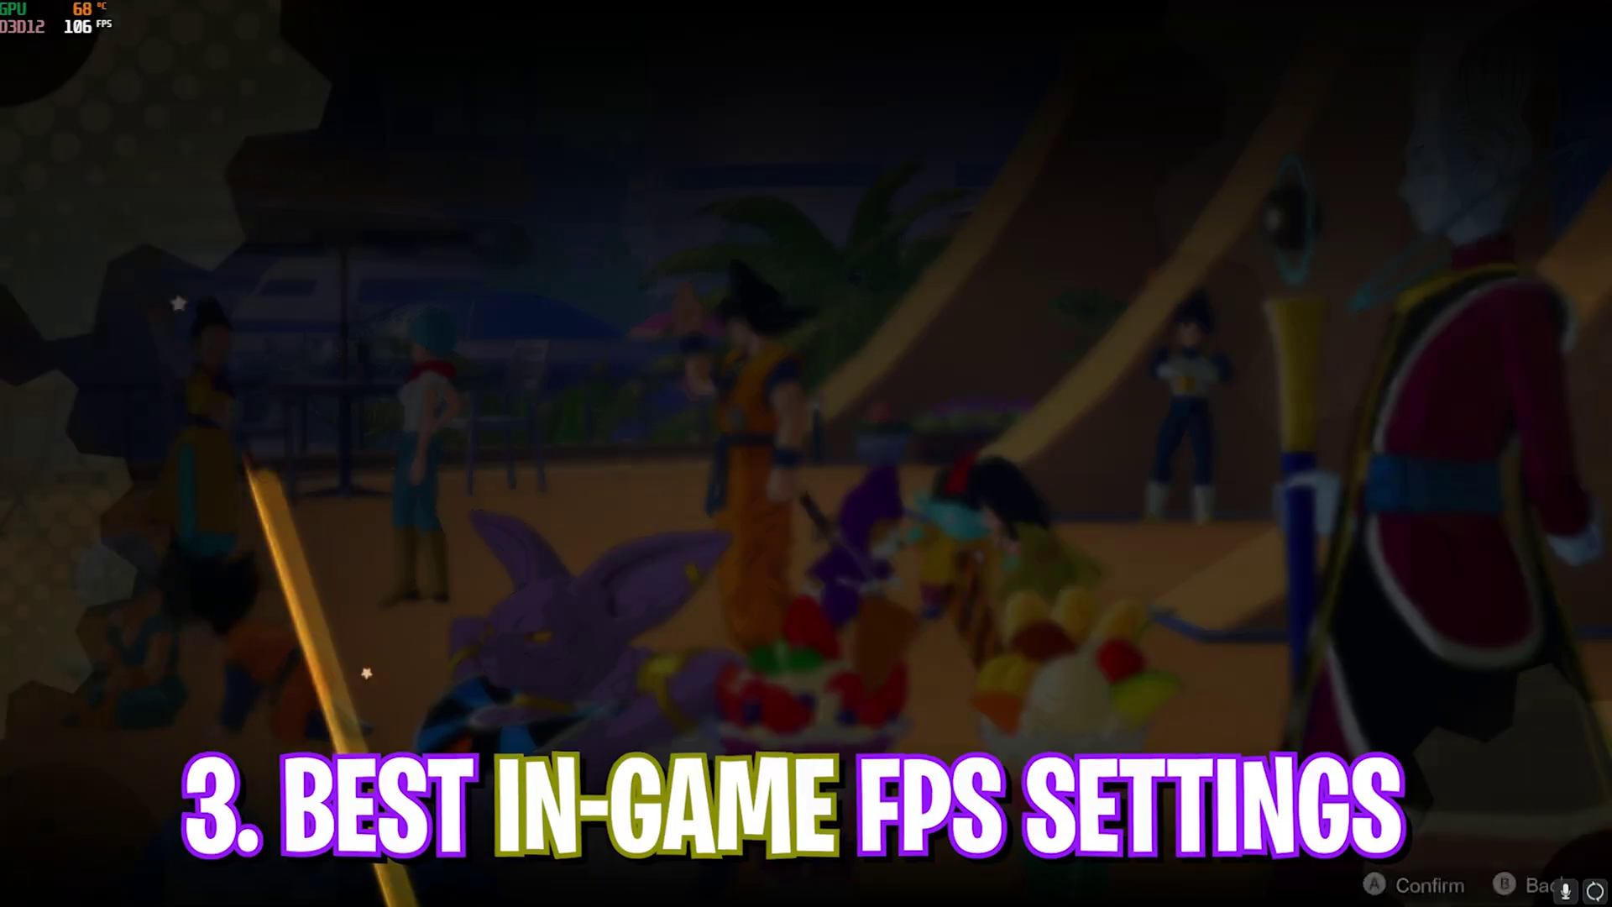
In Graphics options, set Screen Number to 2 and Resolution Scale to 80.
key("Down")
key("Down")
key("Down")
key("Down")
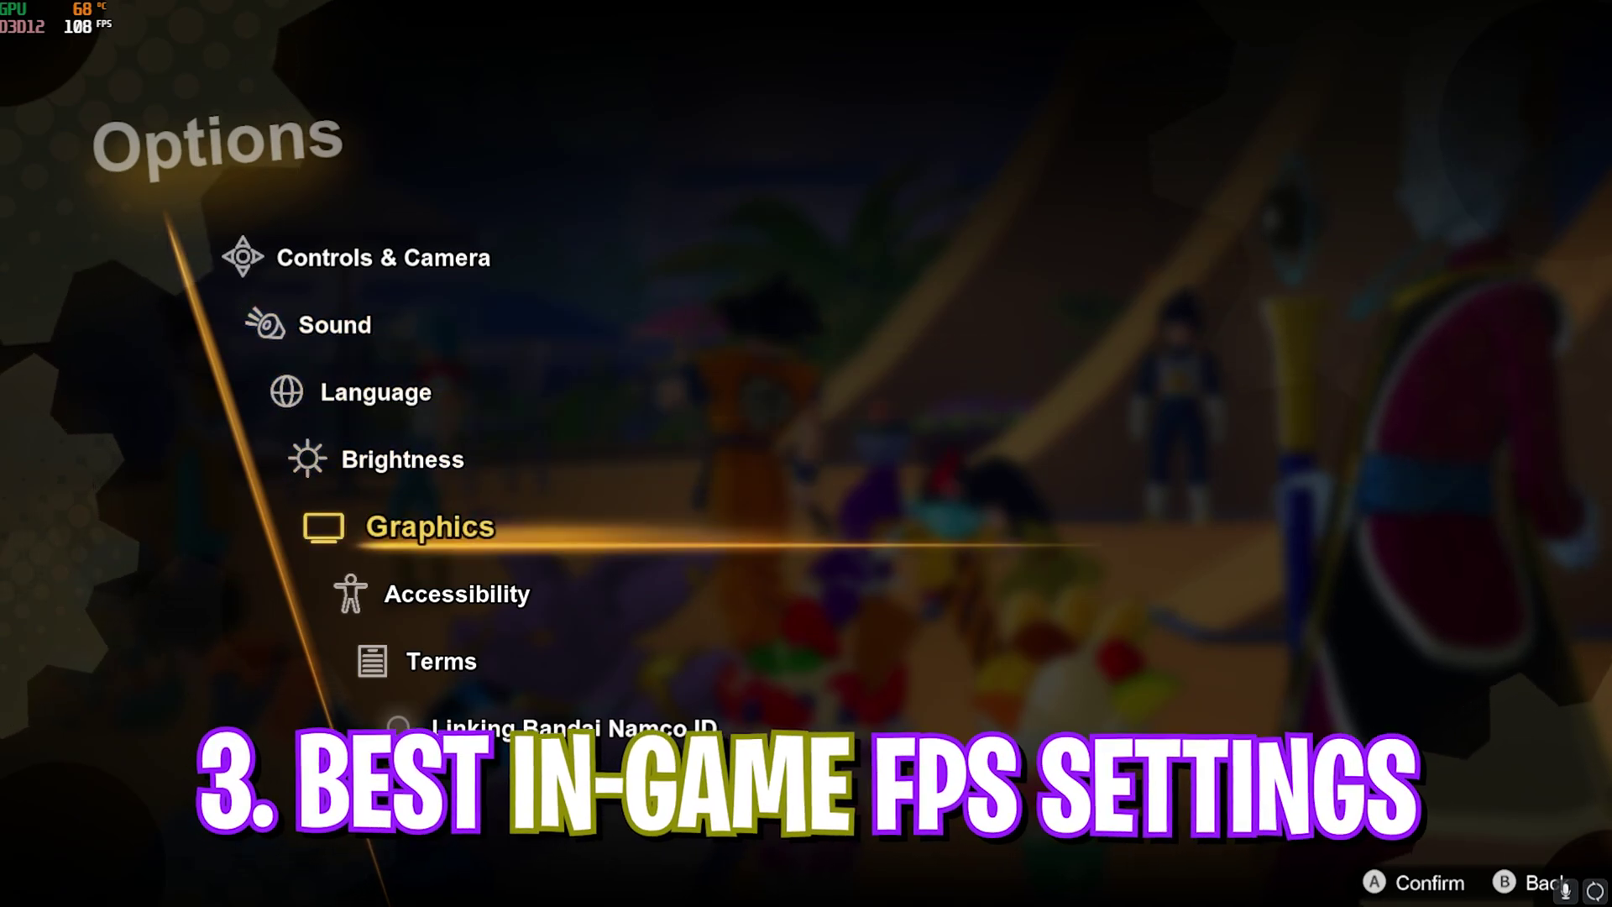
key("Return")
key("Down")
key("Down")
key("Up")
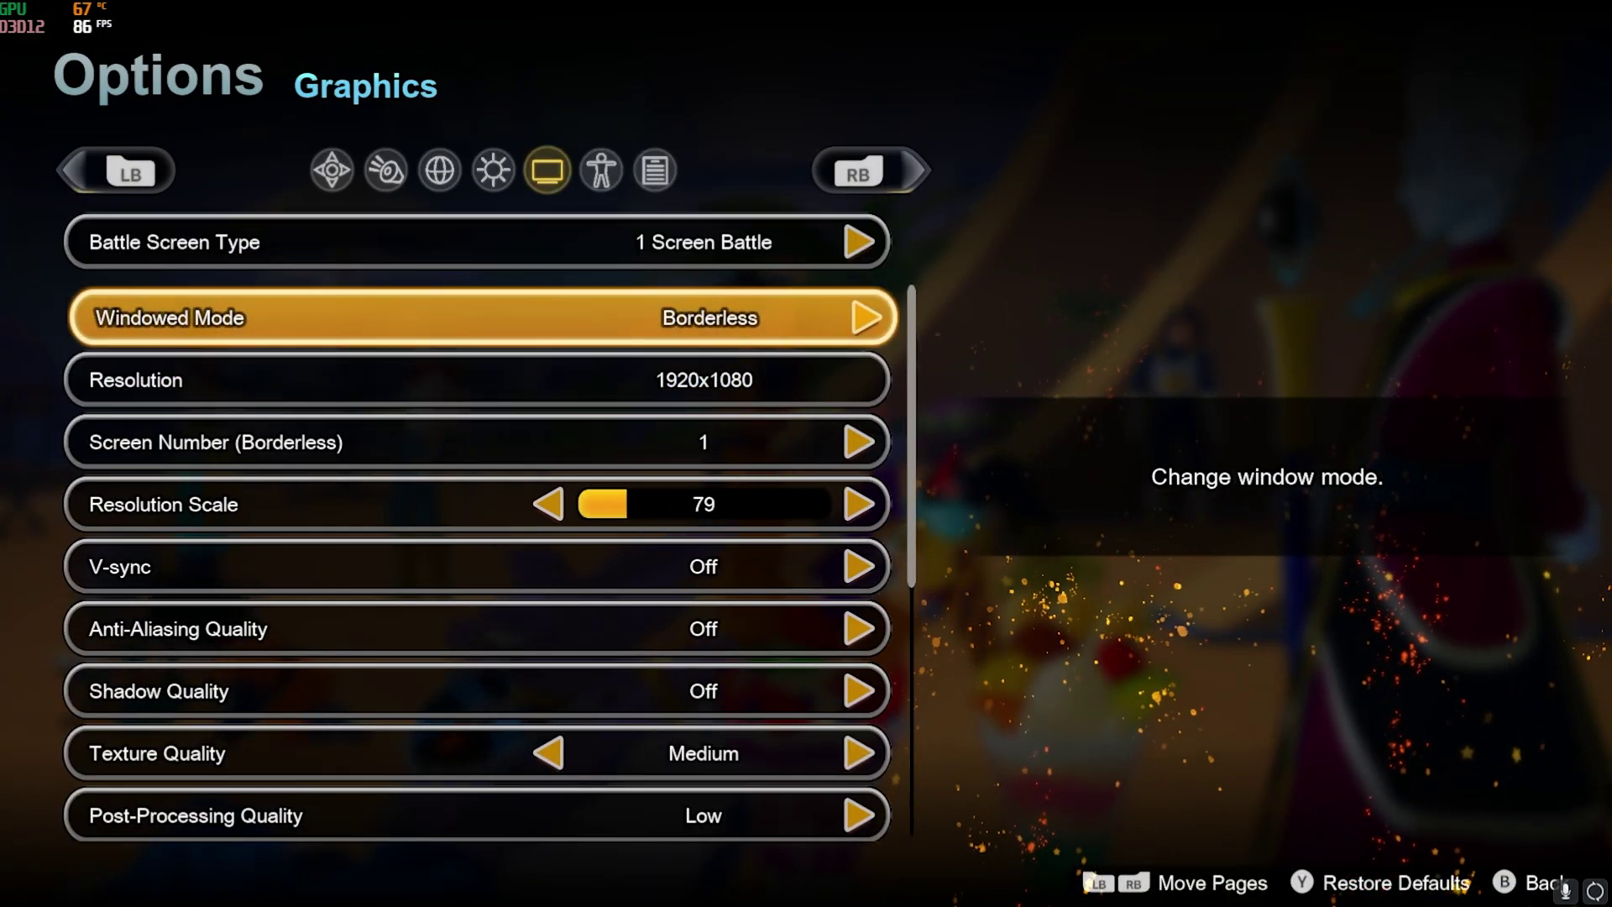
key("Down")
key("Down")
key("Right")
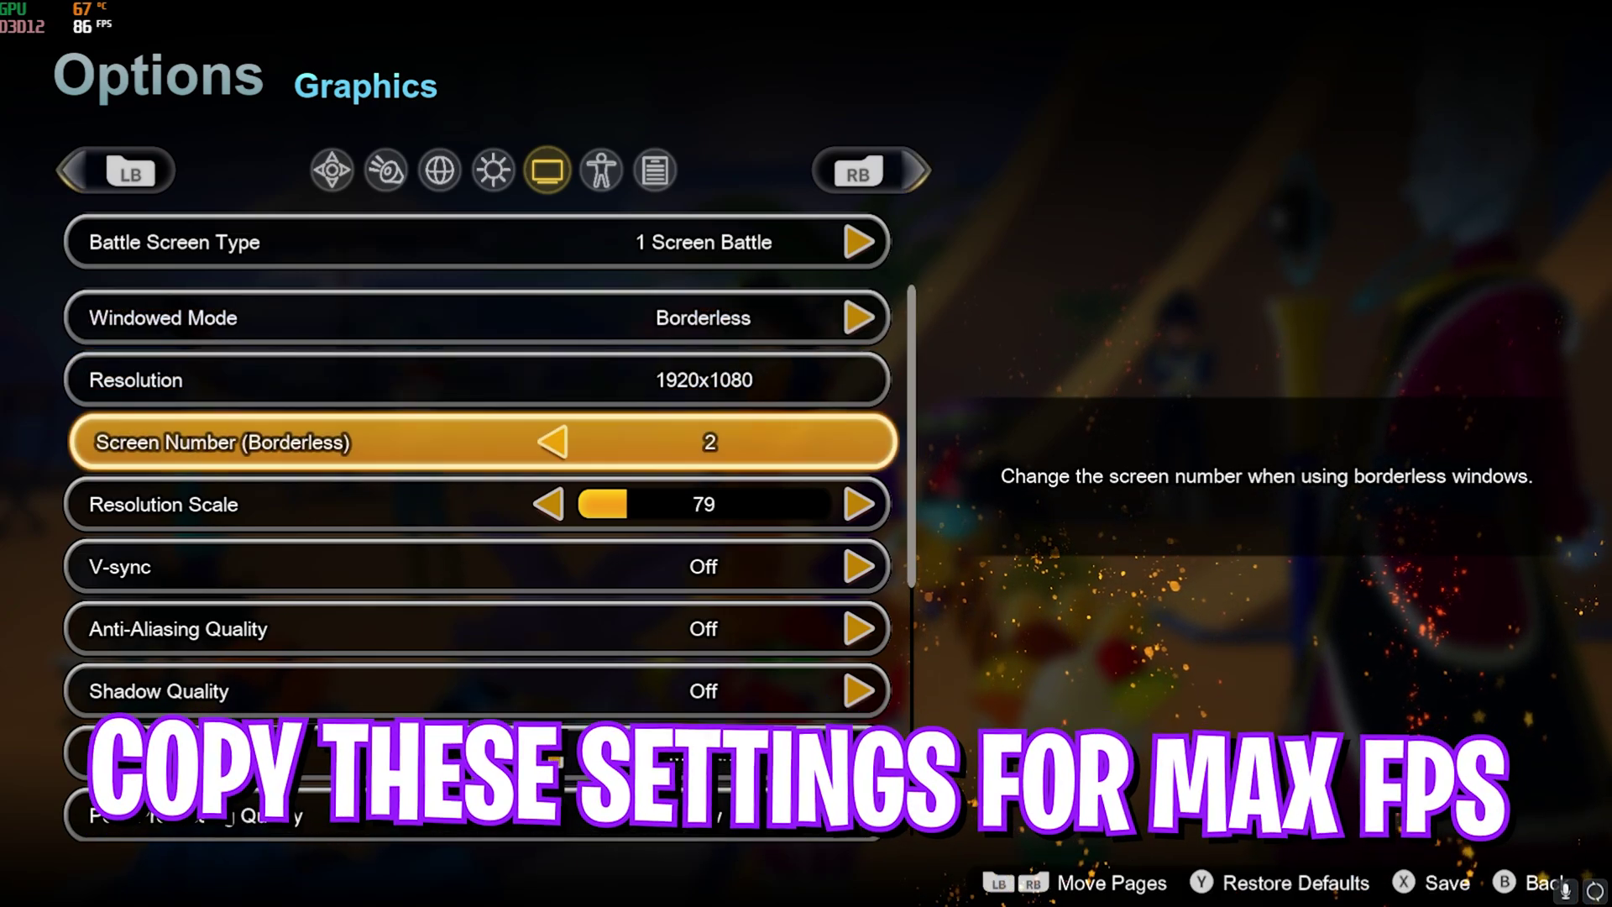
key("Down")
key("Right")
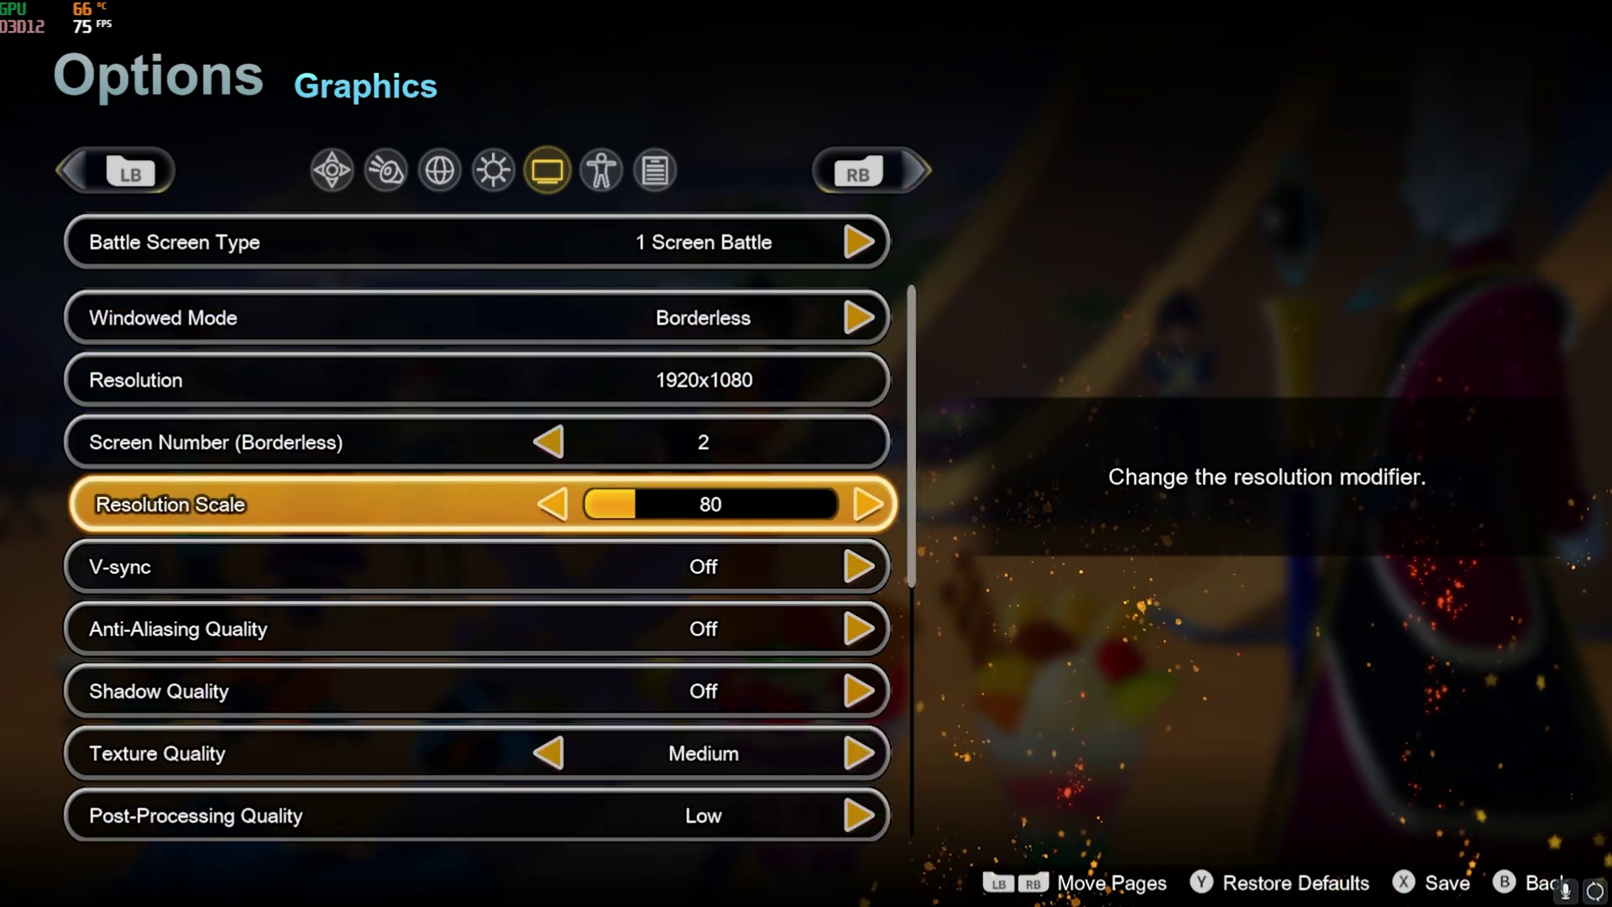
Check V-sync through Destruction Effect Quality are Low or Off, then bring up the save prompt.
key("Down")
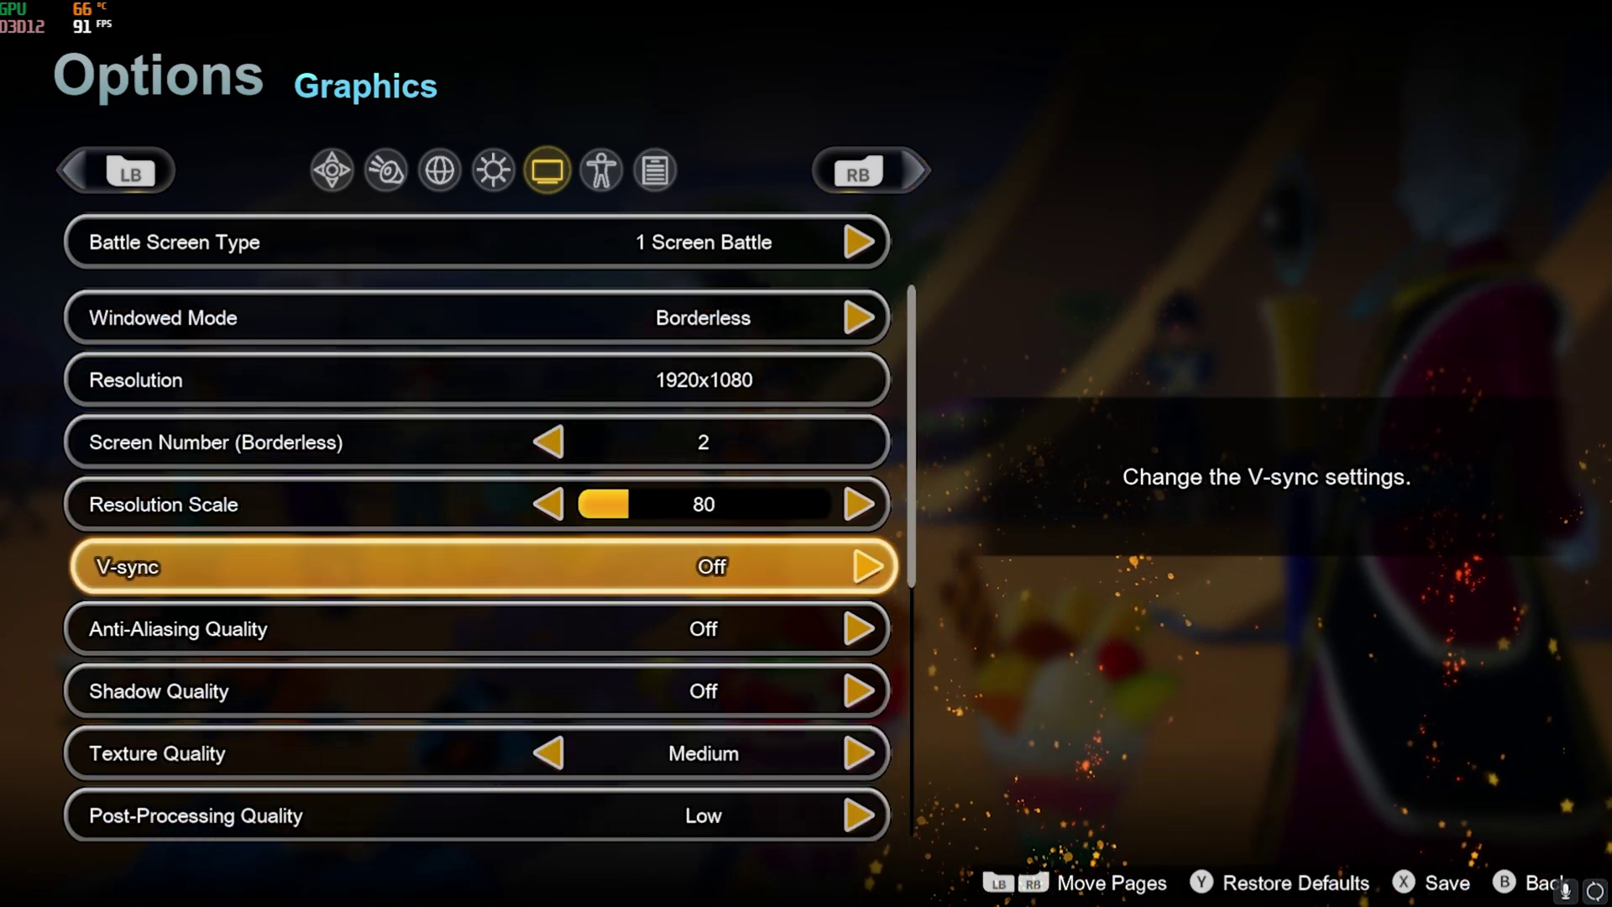
key("Down")
key("Up")
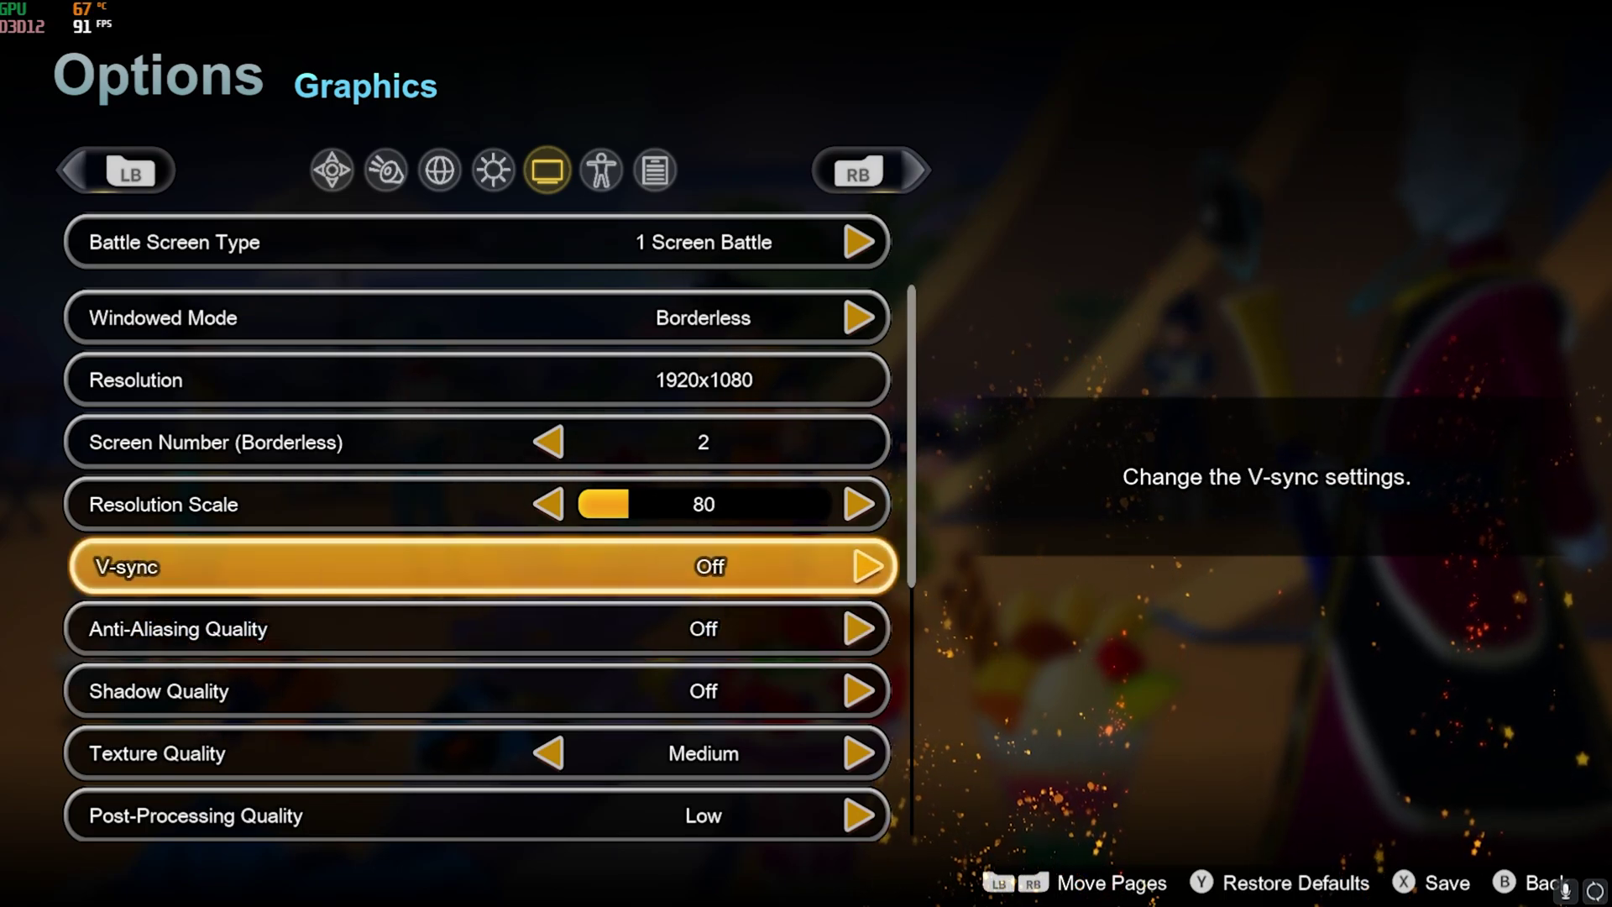
key("Down")
key("Down")
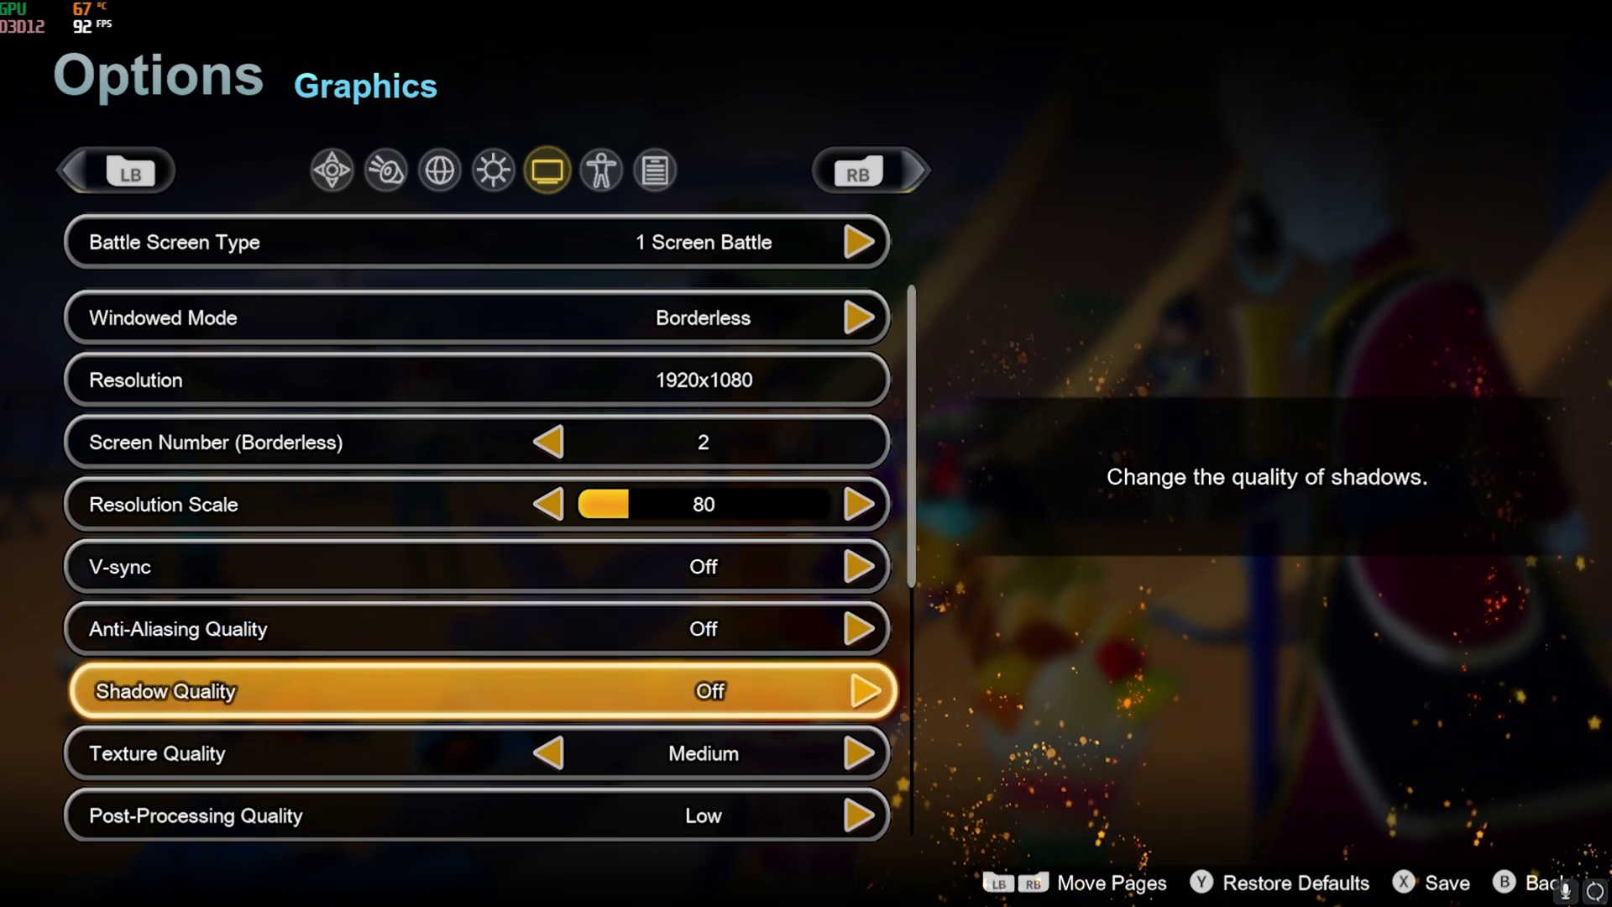
key("Down")
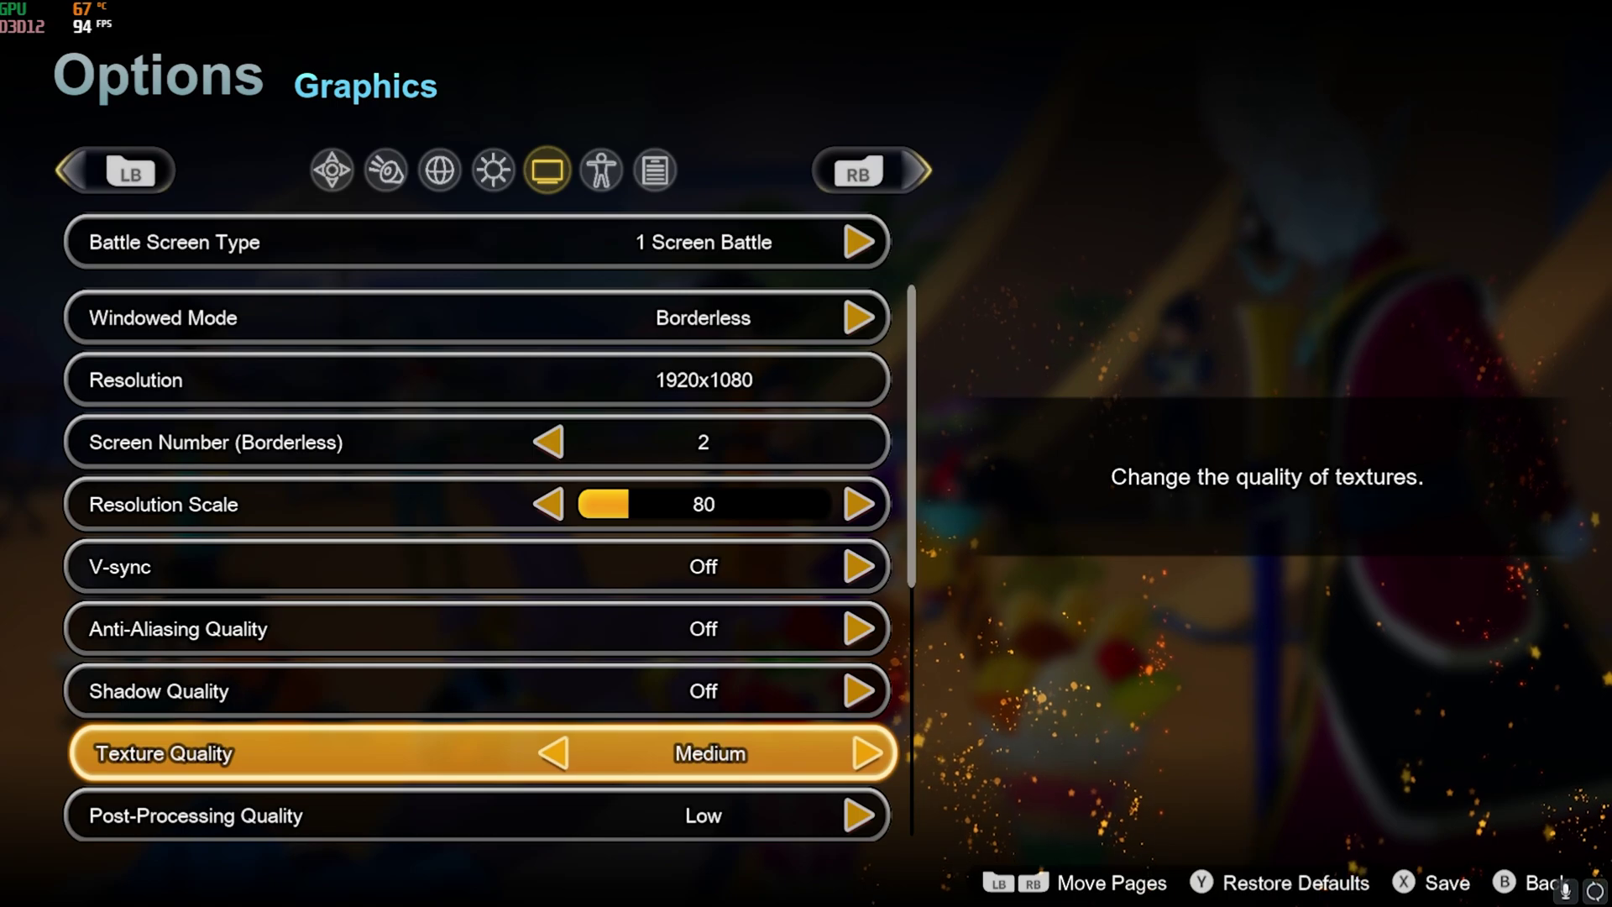
key("Down")
key("Down")
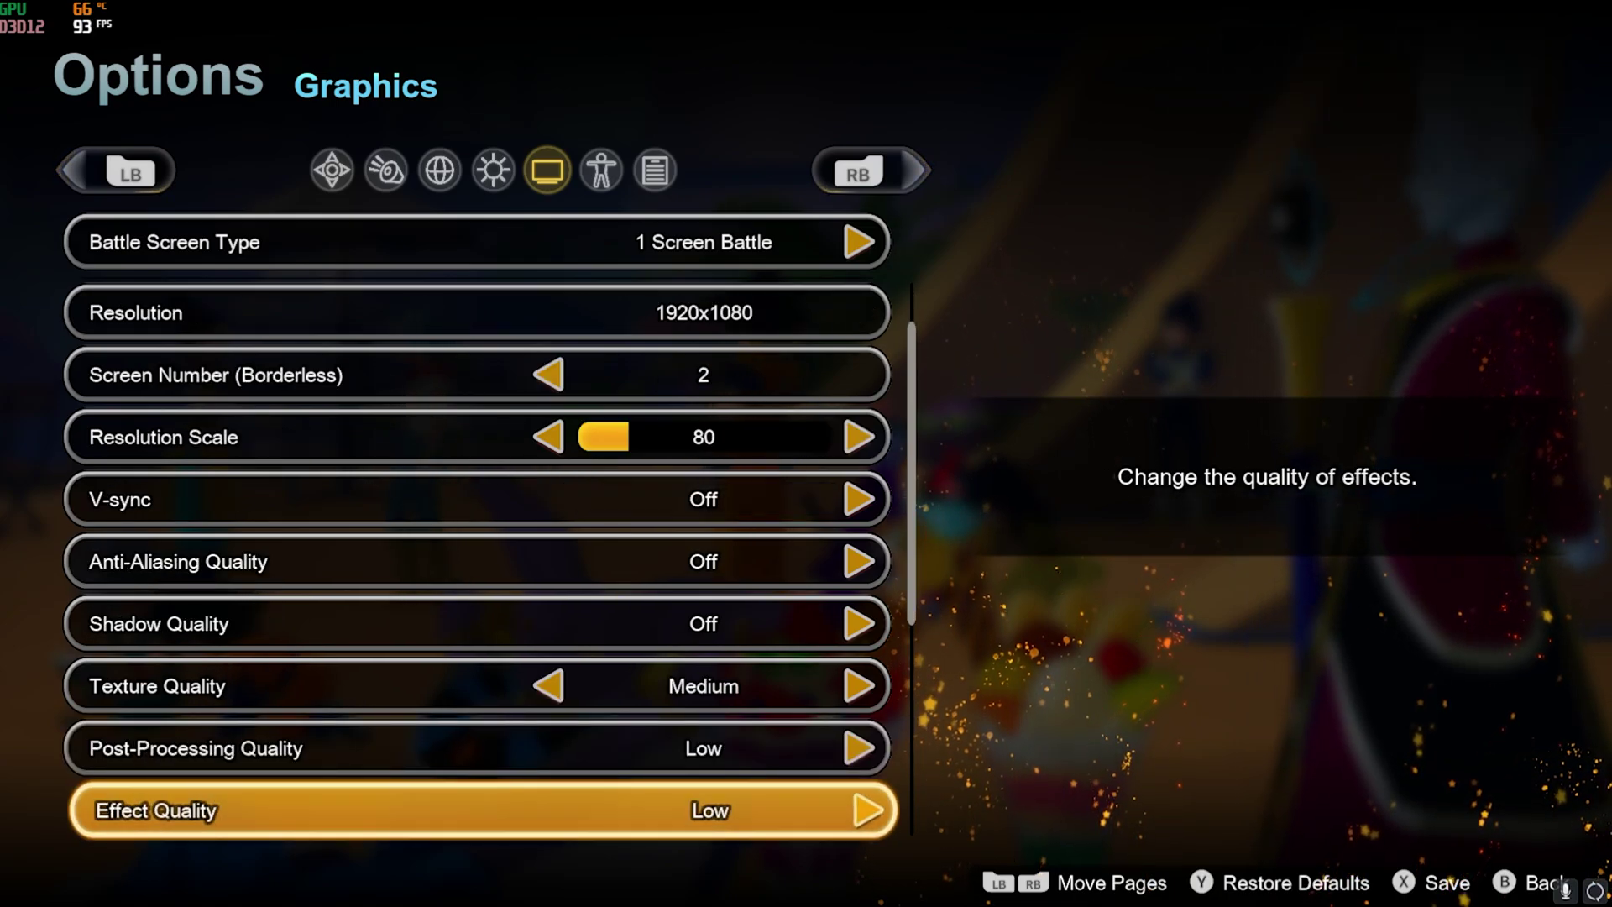
key("Down")
key("Down")
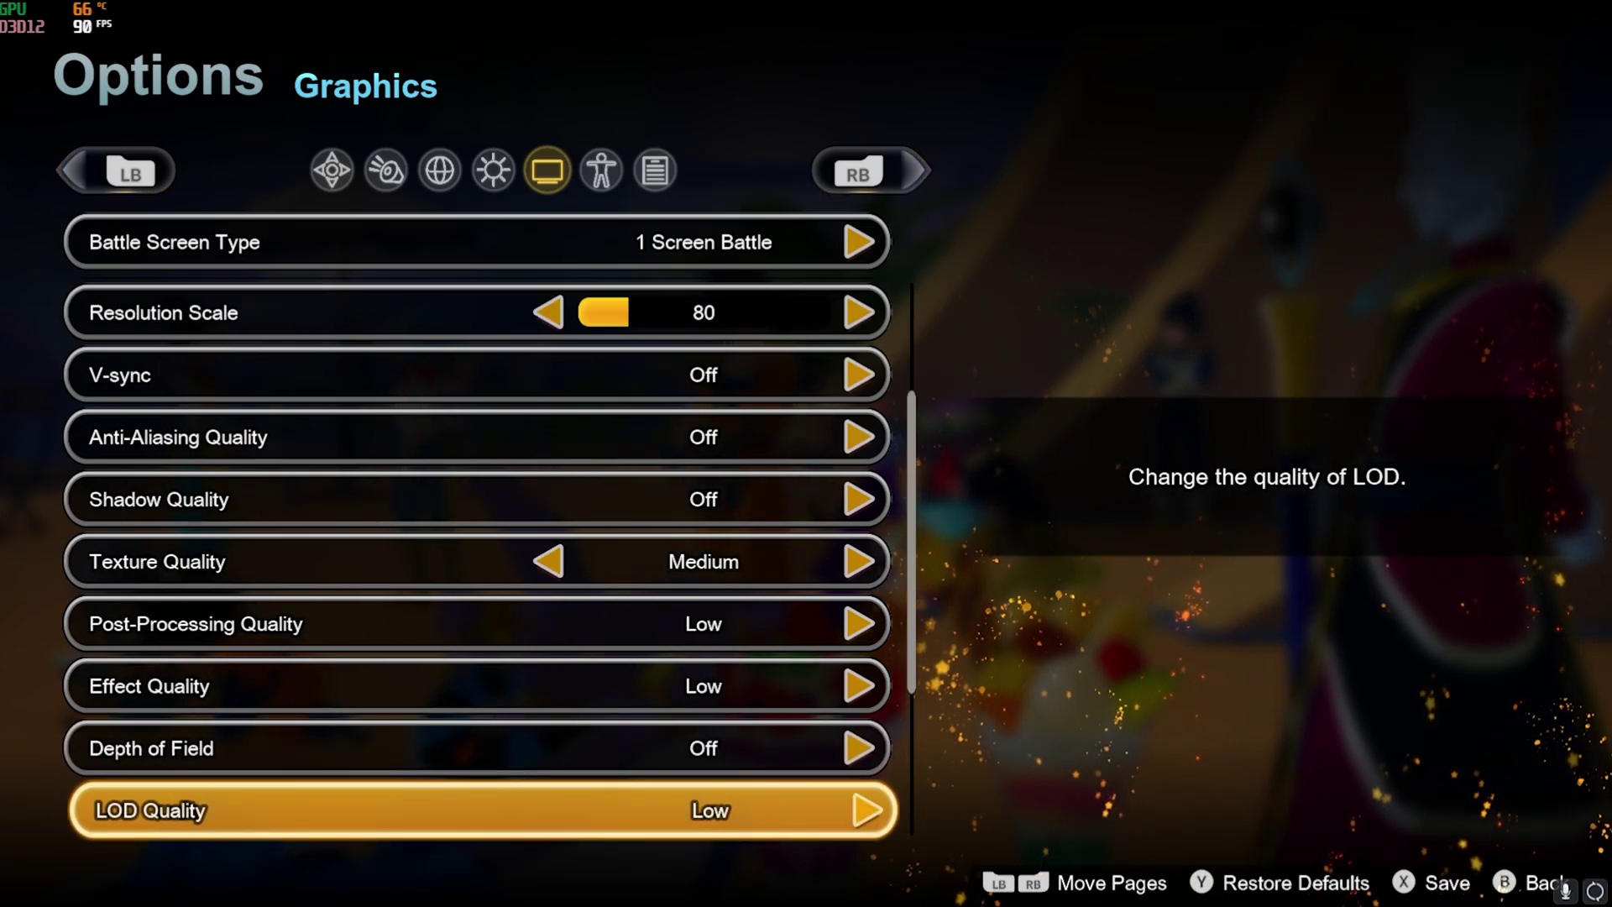
key("Down")
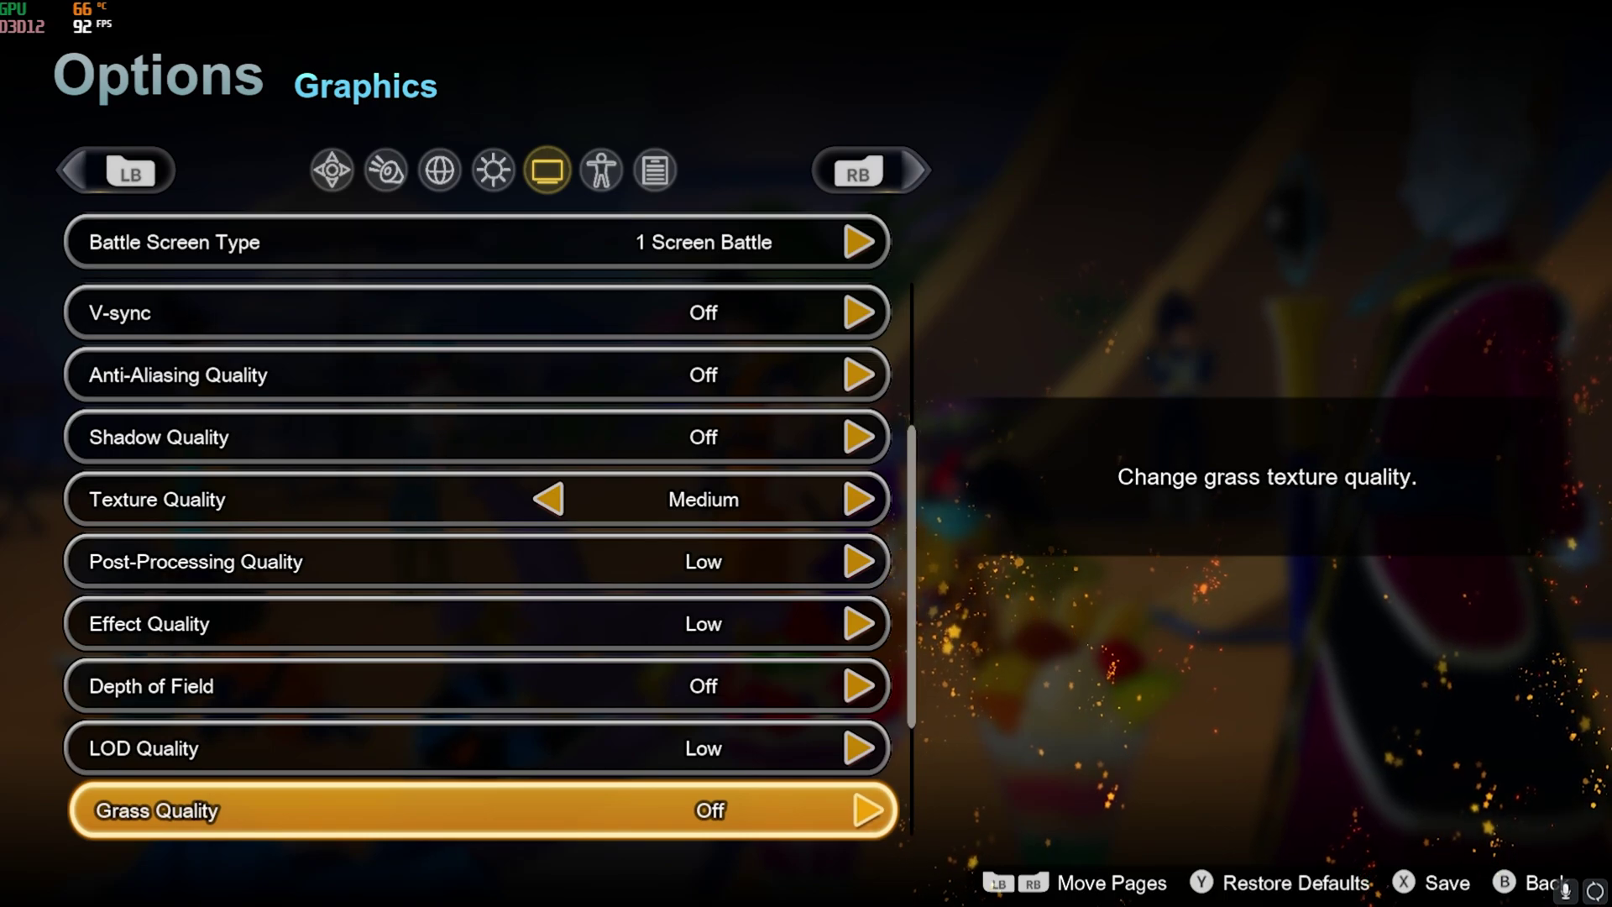
key("Down")
key("Down")
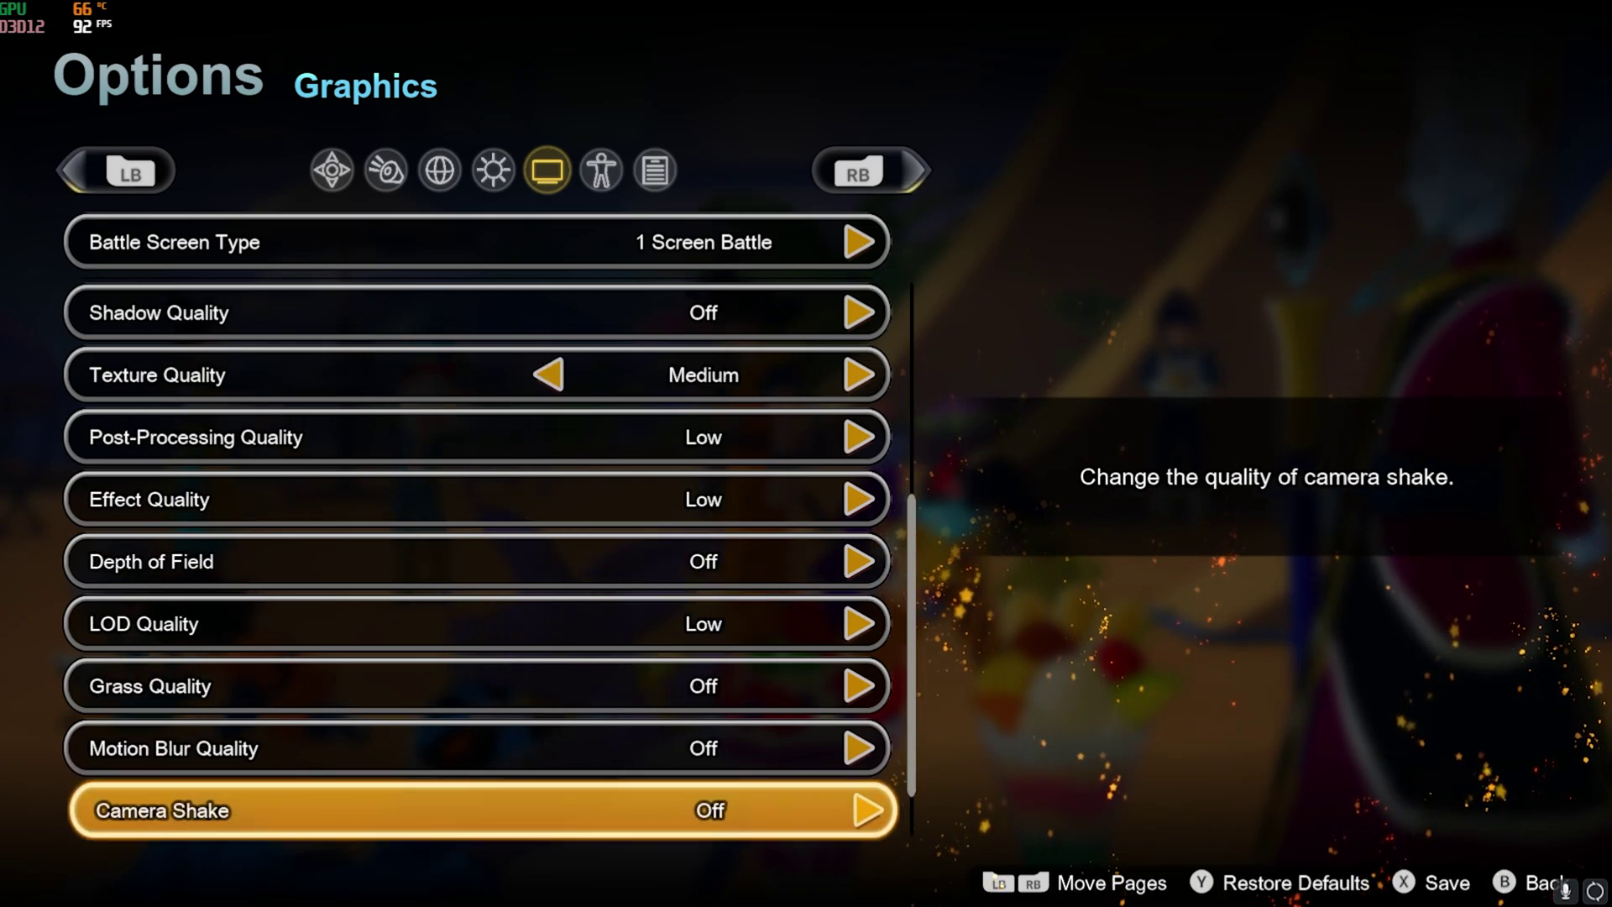
key("Down")
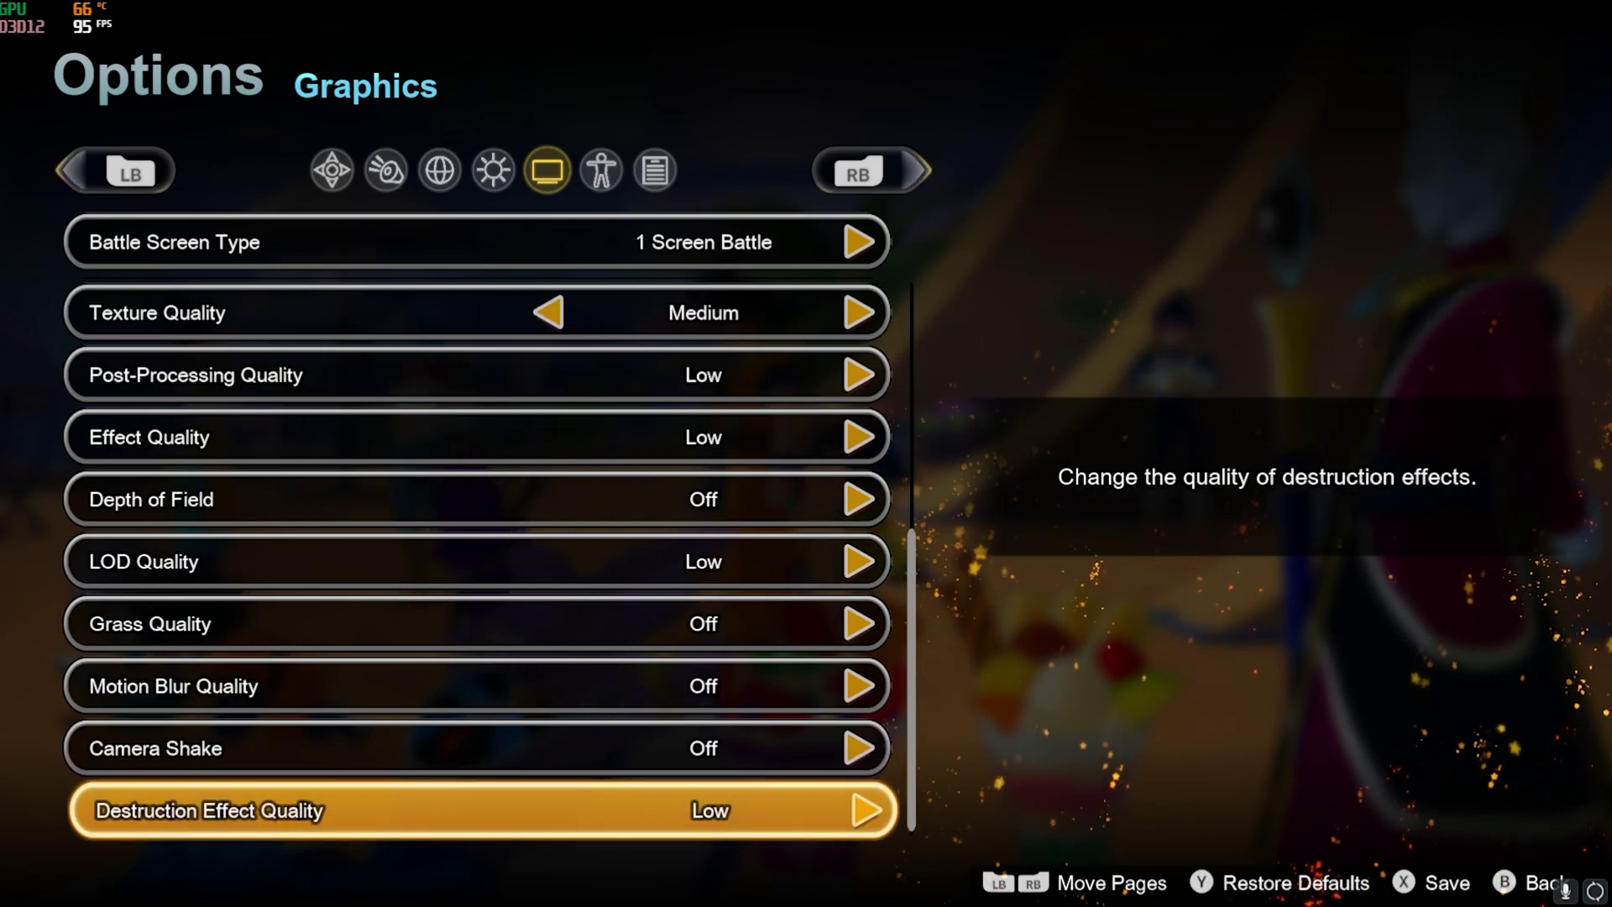
key("Down")
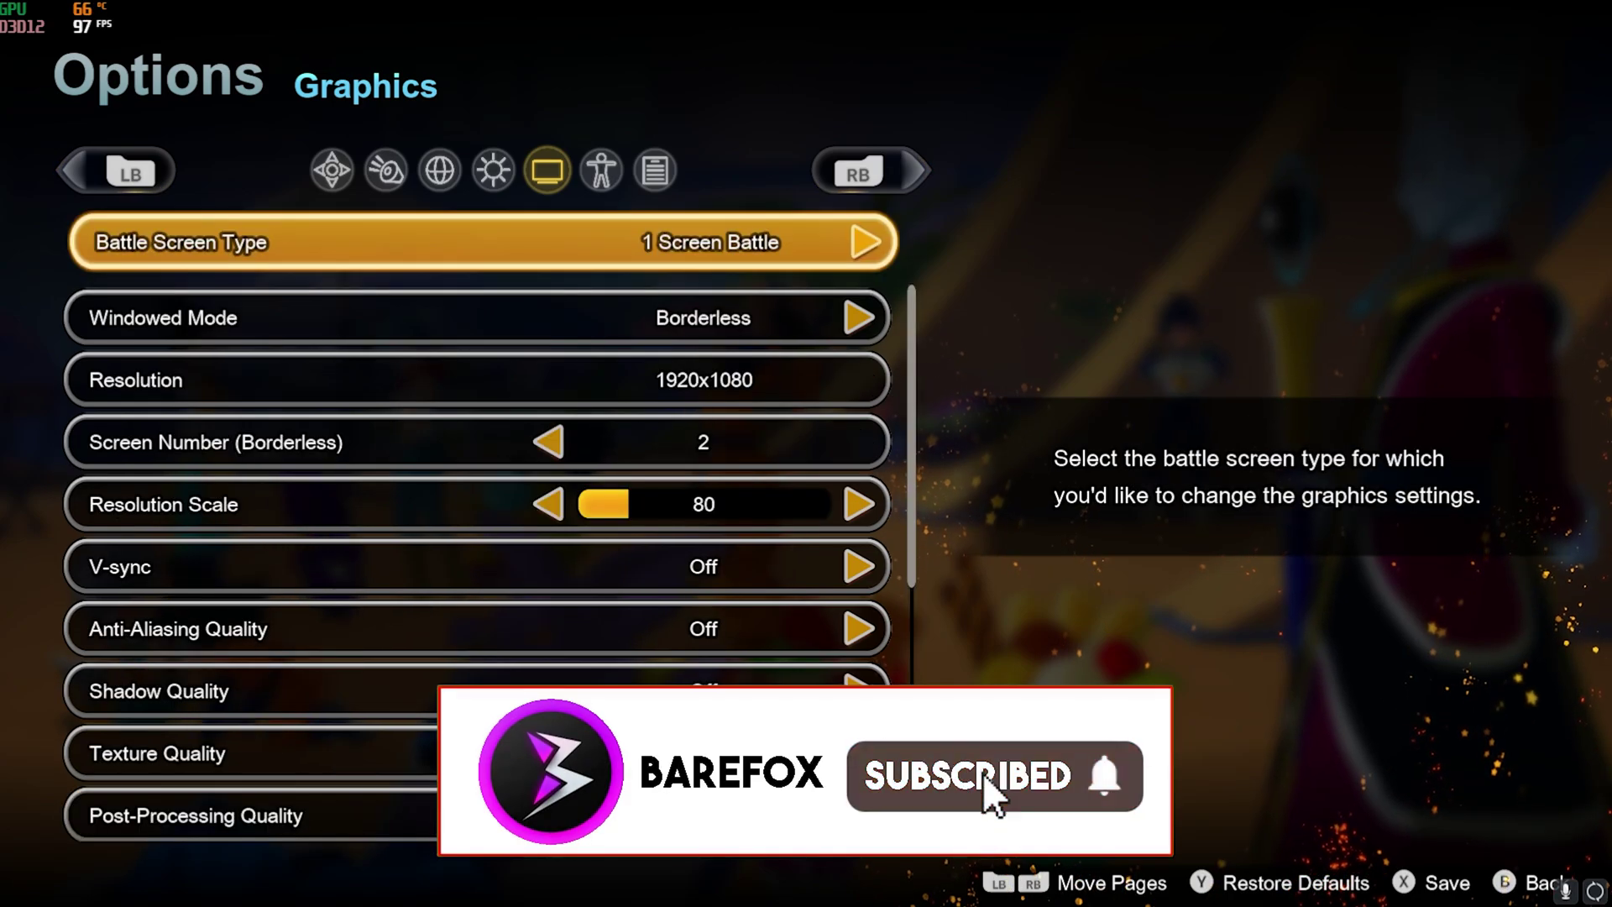
key("Escape")
Confirm saving the graphics settings and return to the Main Menu.
key("Return")
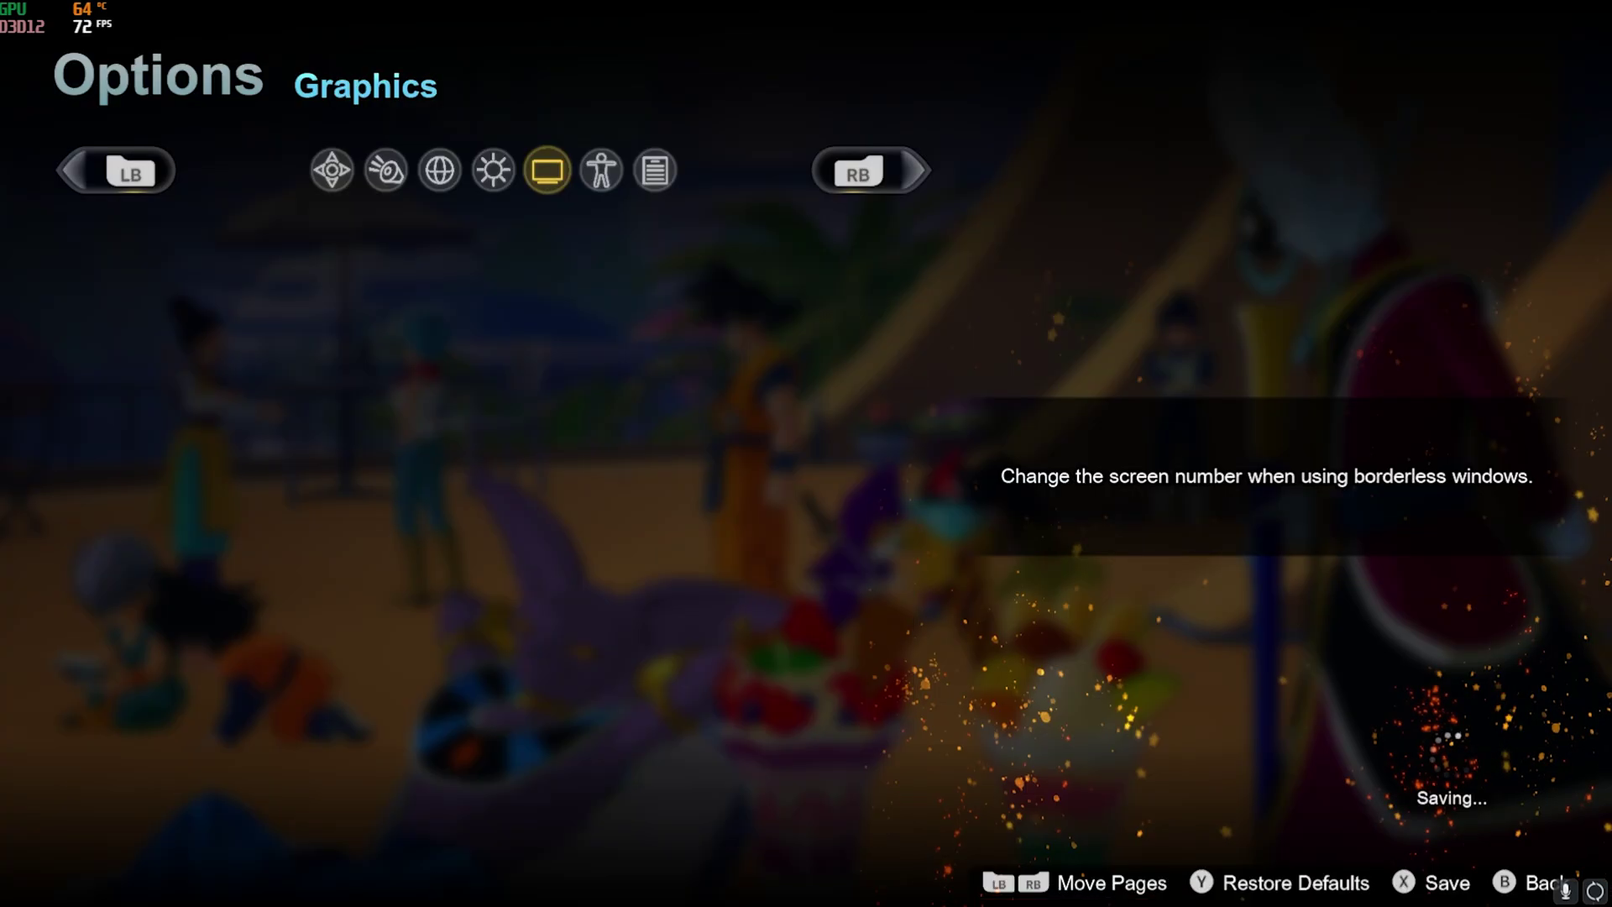
key("Escape")
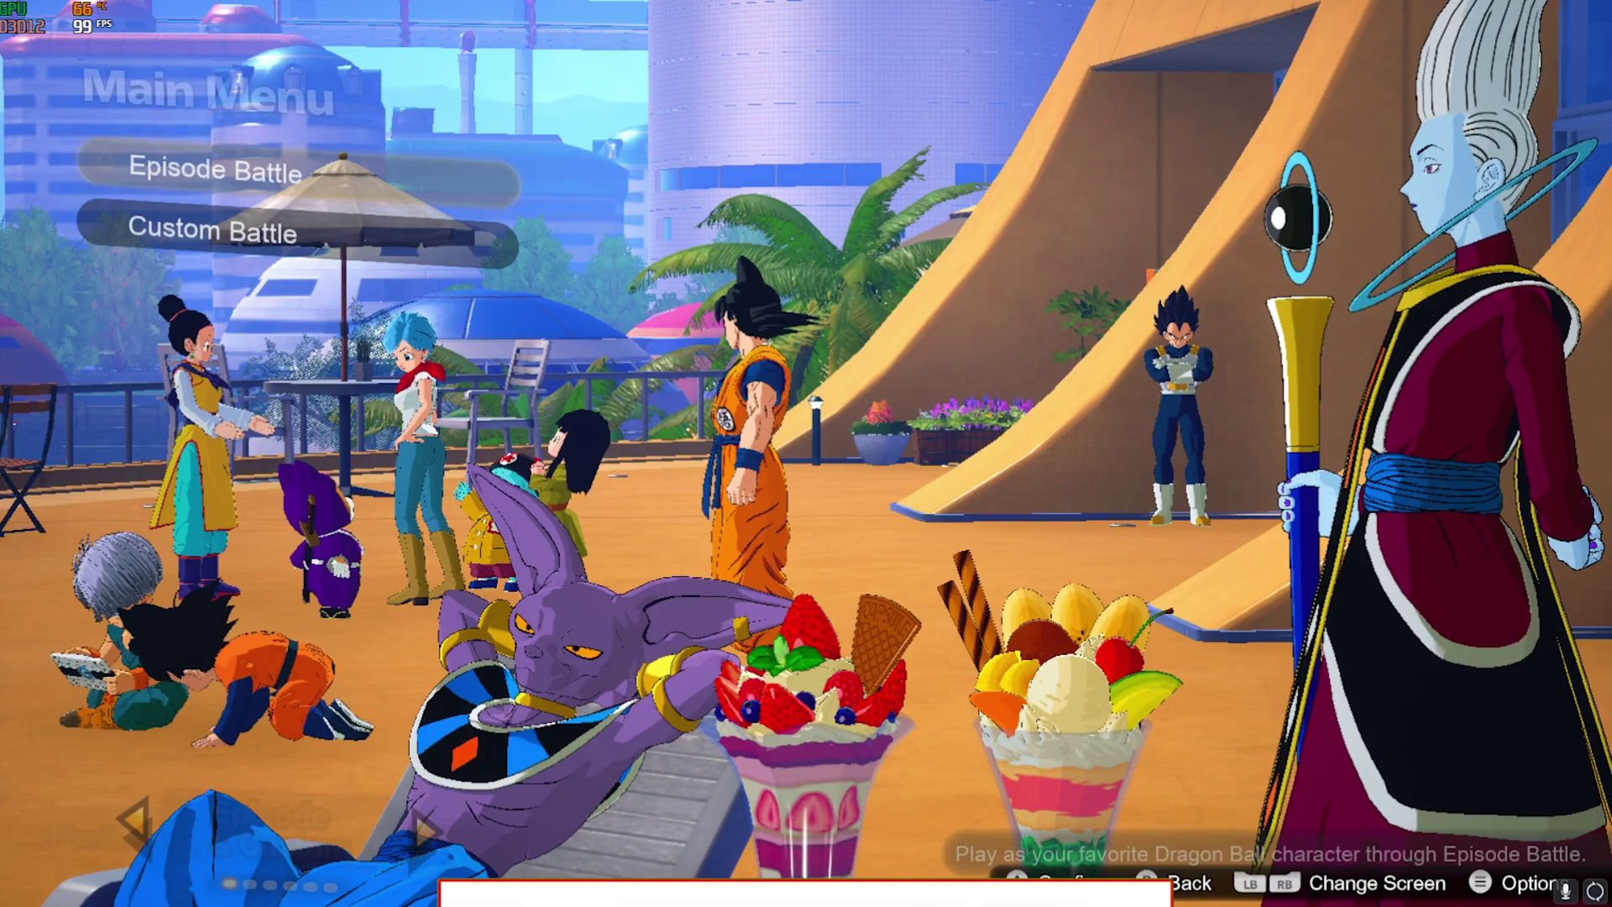